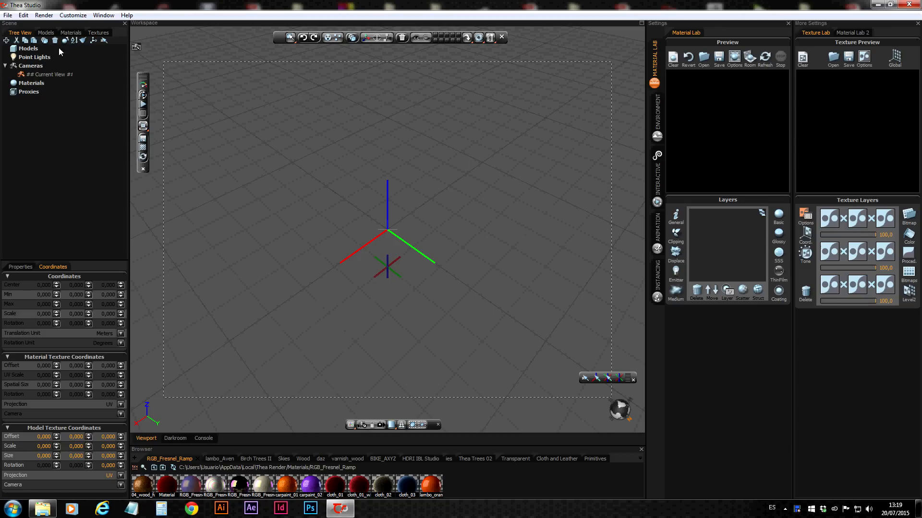
# Examine the EXR preferences: the Main channel's bit depth and the multi-layered EXR, RGB components and show-dialog options
pyautogui.click(71, 15)
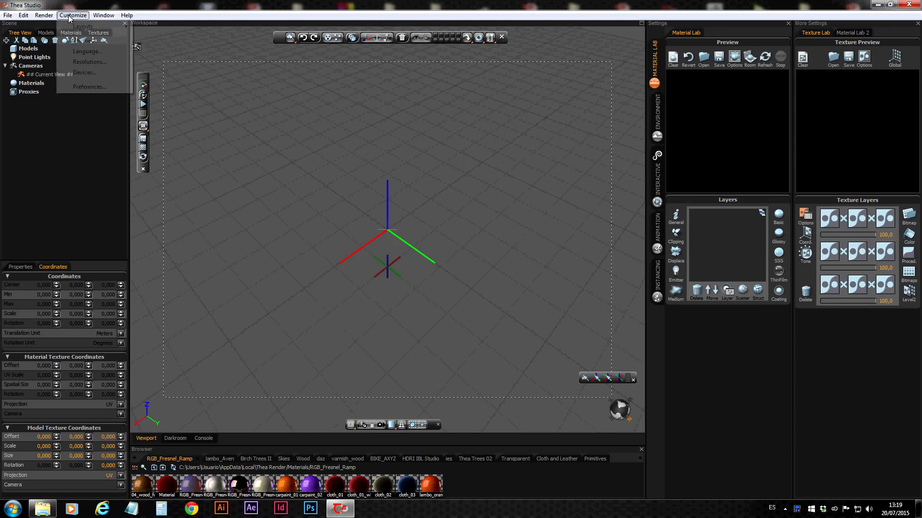
pyautogui.click(83, 87)
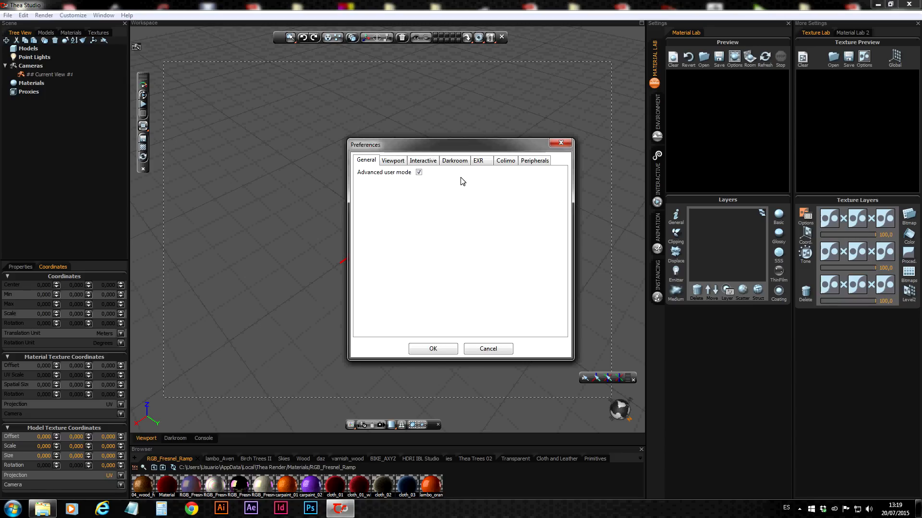
pyautogui.click(478, 163)
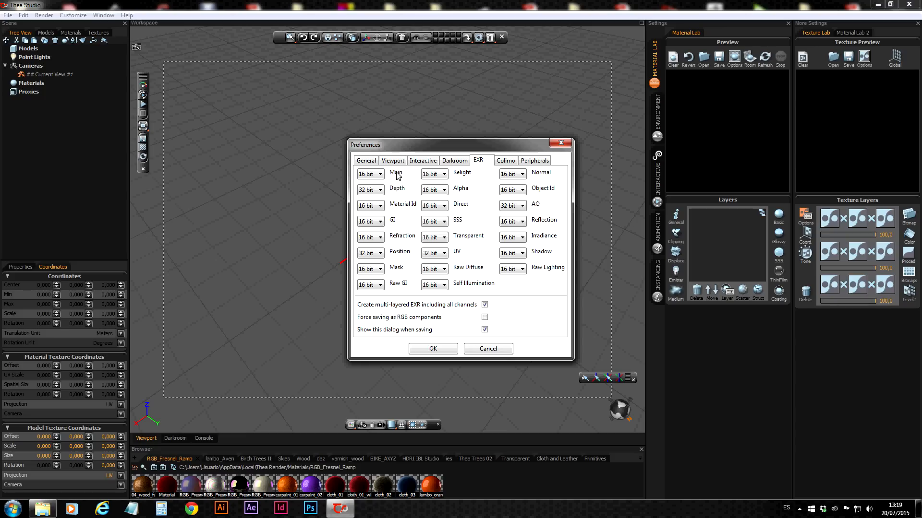
pyautogui.click(378, 174)
pyautogui.click(383, 185)
pyautogui.click(484, 317)
pyautogui.click(485, 305)
pyautogui.click(484, 330)
pyautogui.click(485, 305)
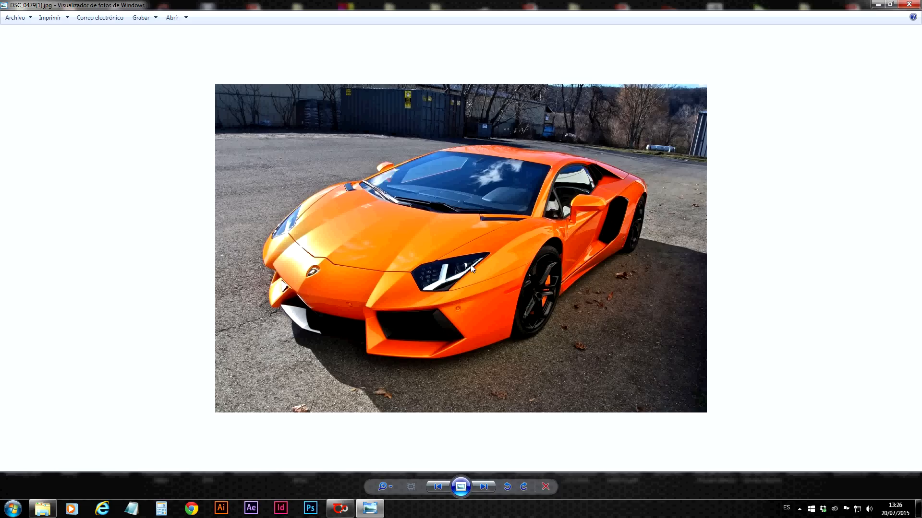
# Switch to Thea Studio, display lambo_orange's base-layer scattering properties, and start the interactive render with the body panel deselected
pyautogui.click(340, 508)
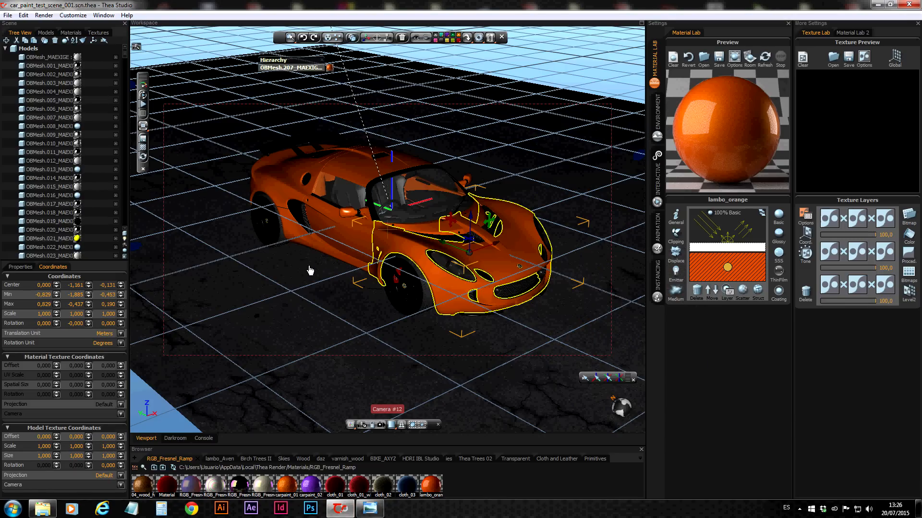
pyautogui.click(742, 289)
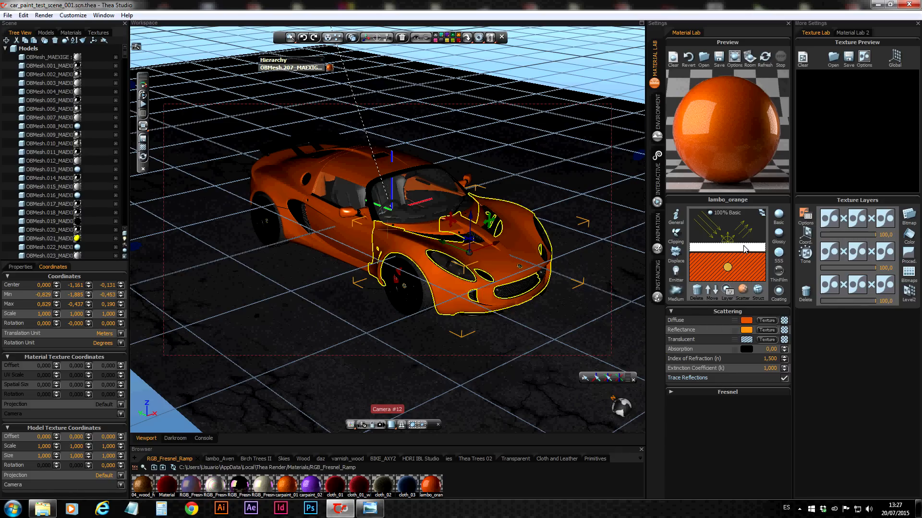
pyautogui.click(142, 104)
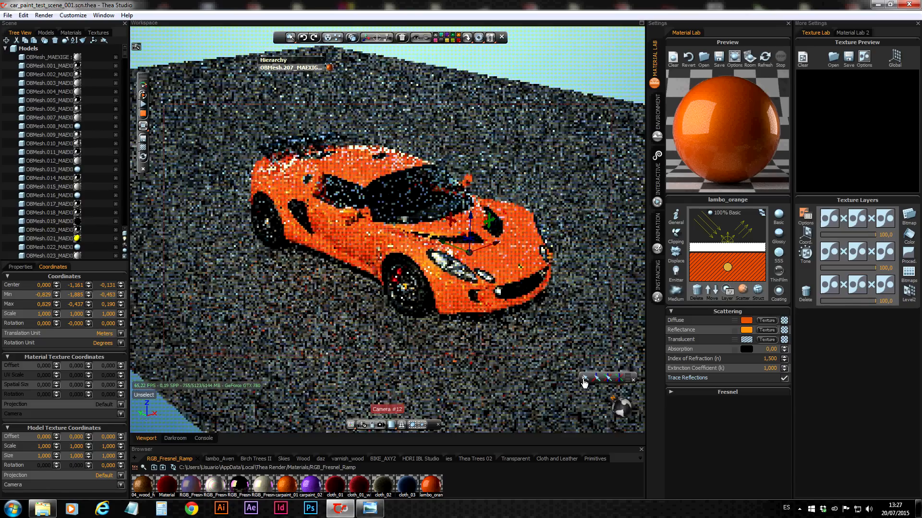
pyautogui.click(584, 379)
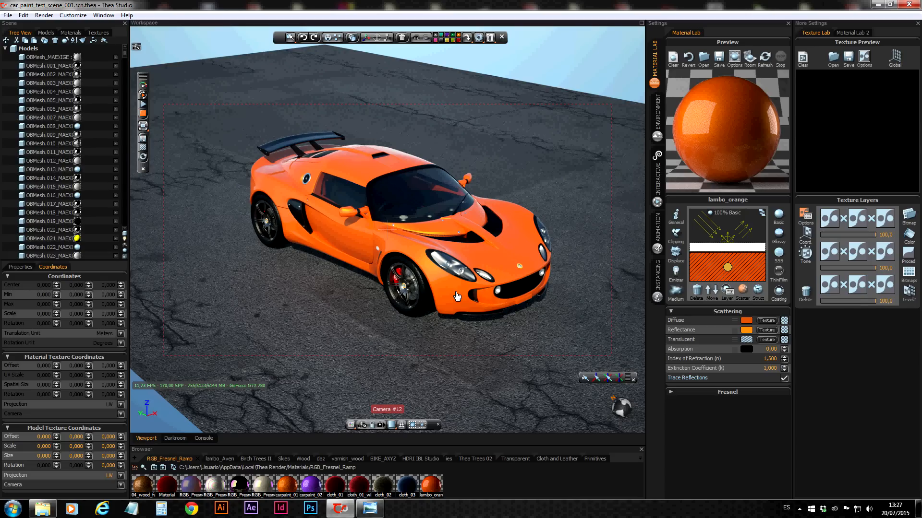
# Set the base layer's diffuse colour to hue 13 and saturation 243, and compare the result with the Lamborghini reference photo
pyautogui.click(735, 320)
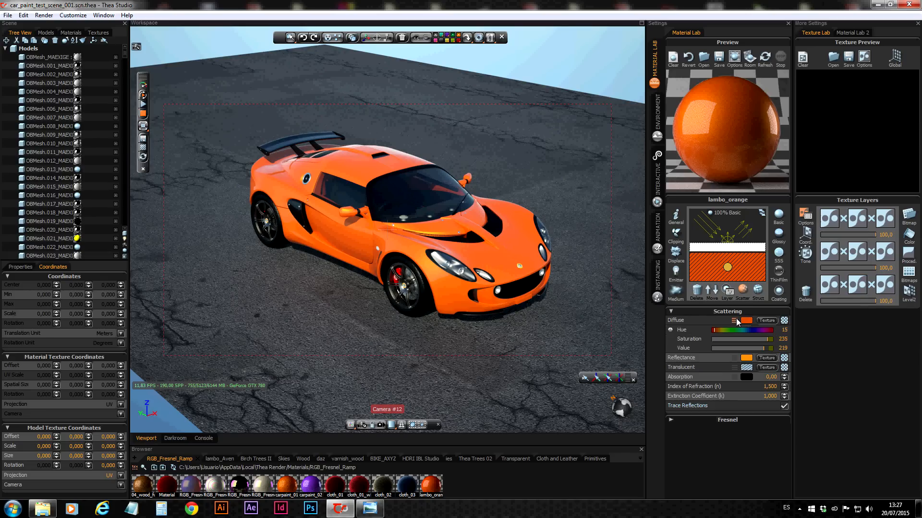
pyautogui.click(715, 331)
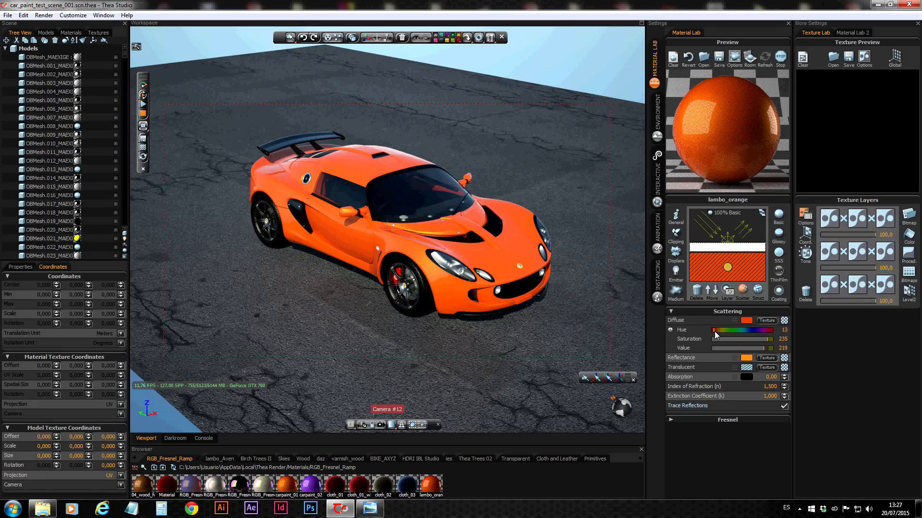
pyautogui.click(771, 340)
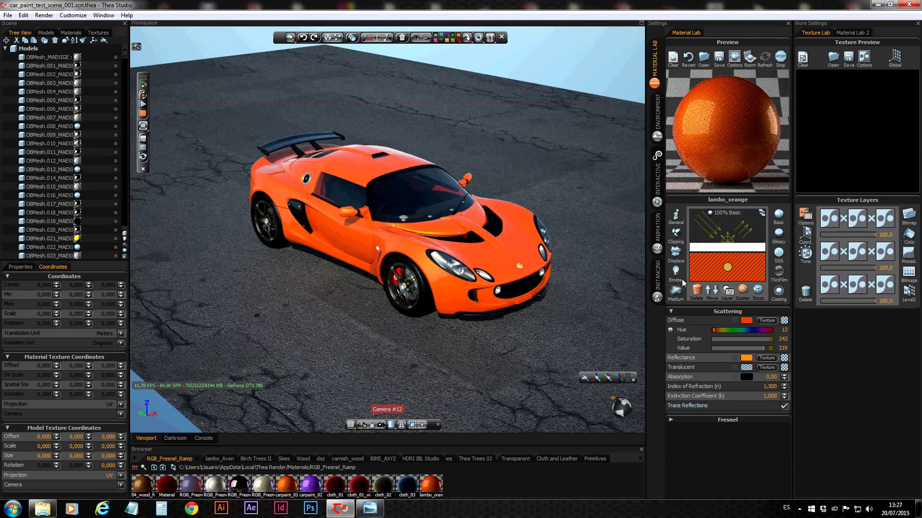
pyautogui.click(378, 511)
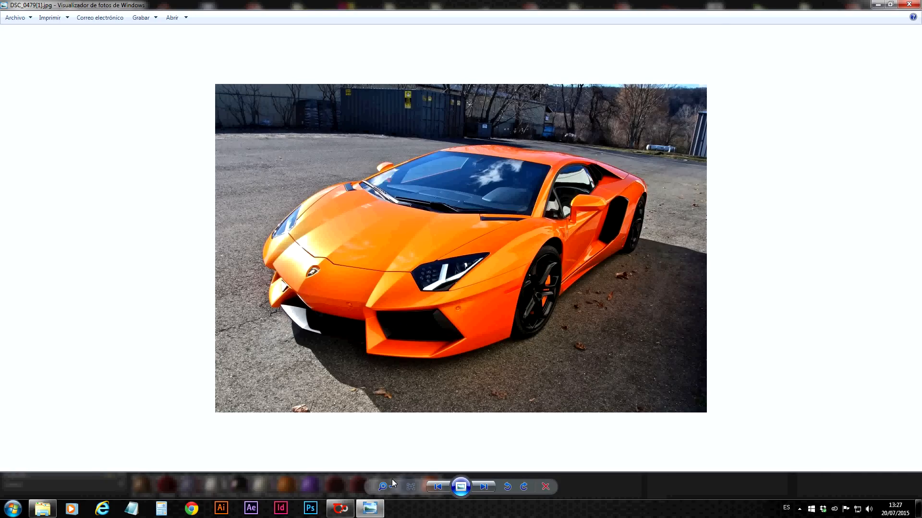
pyautogui.click(344, 511)
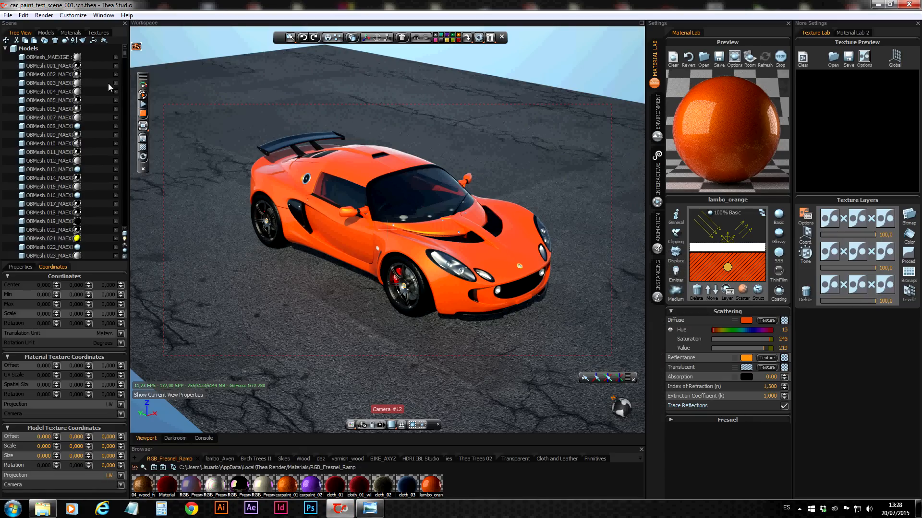
# Replace the body material with the lambo_orange preset from the RGB_Fresnel_Ramp library and restart the interactive render
pyautogui.click(143, 114)
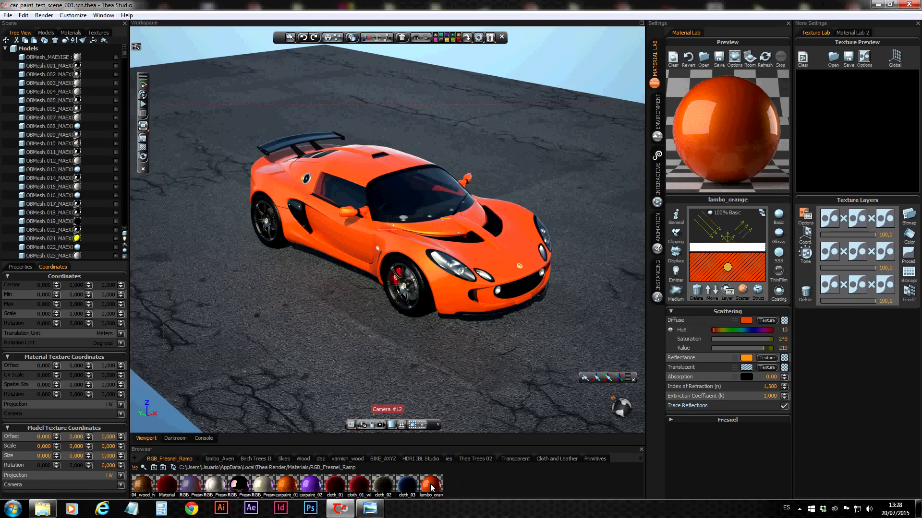
pyautogui.moveTo(430, 487); pyautogui.dragTo(741, 123)
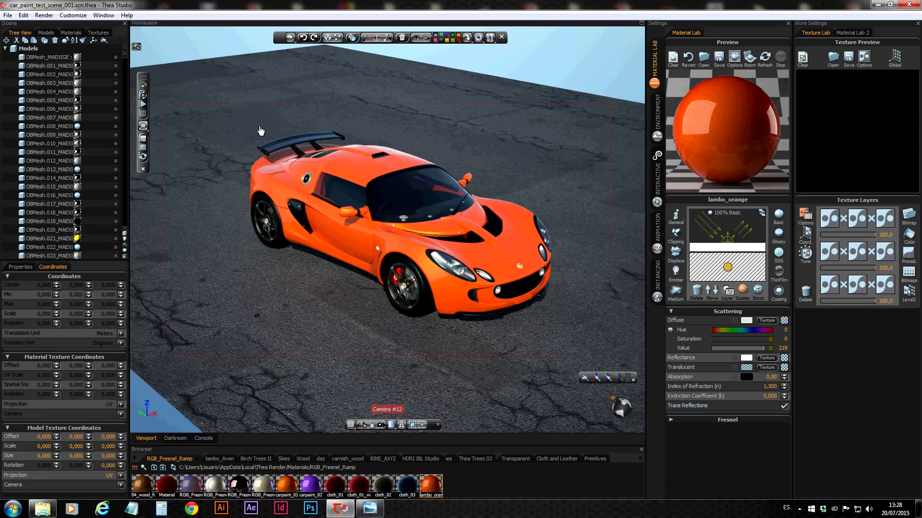
pyautogui.click(143, 97)
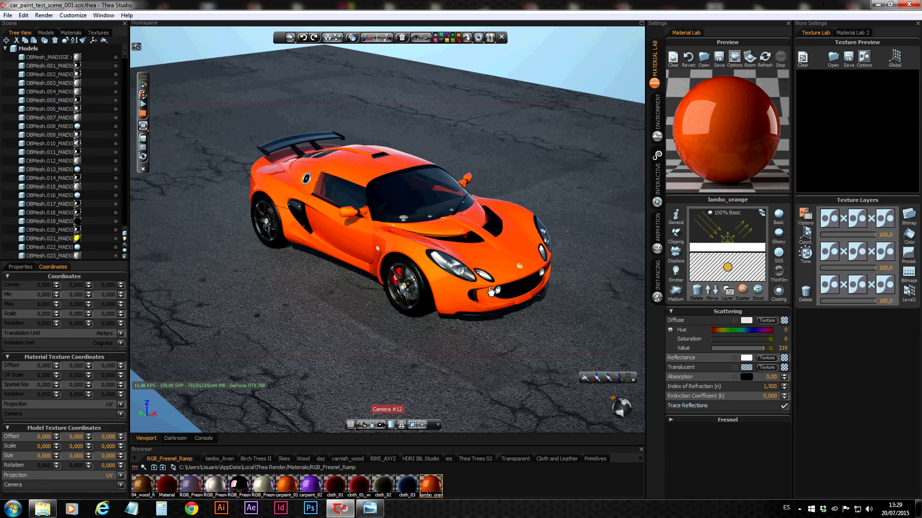
# Compare the render with the reference photo and inspect the base layer's structure and scattering settings
pyautogui.click(368, 509)
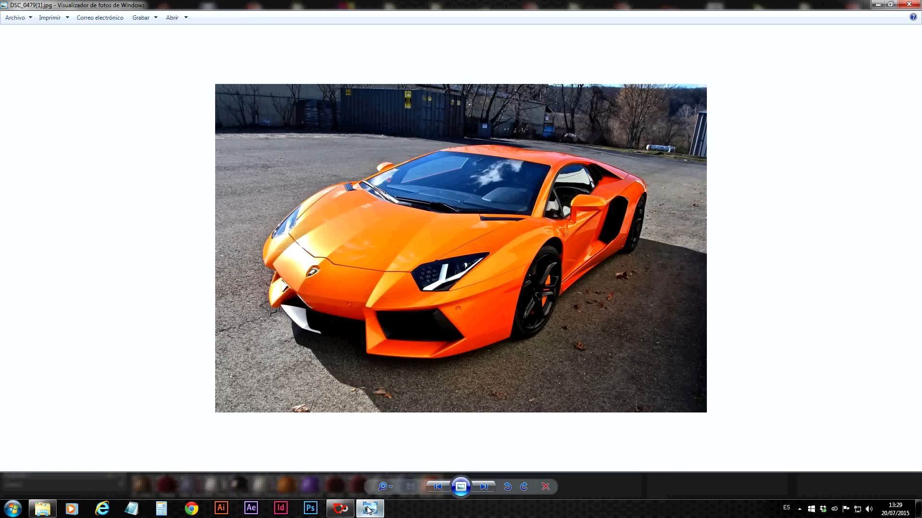
pyautogui.click(340, 511)
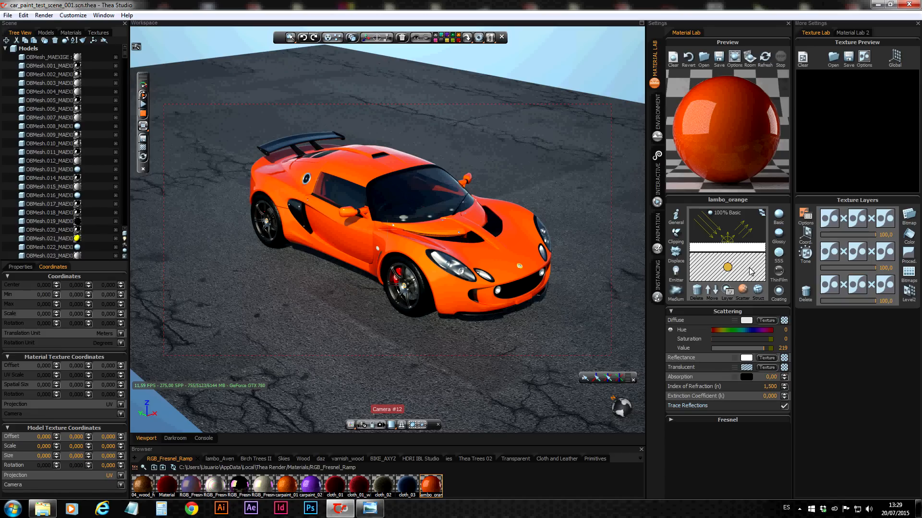
pyautogui.click(734, 320)
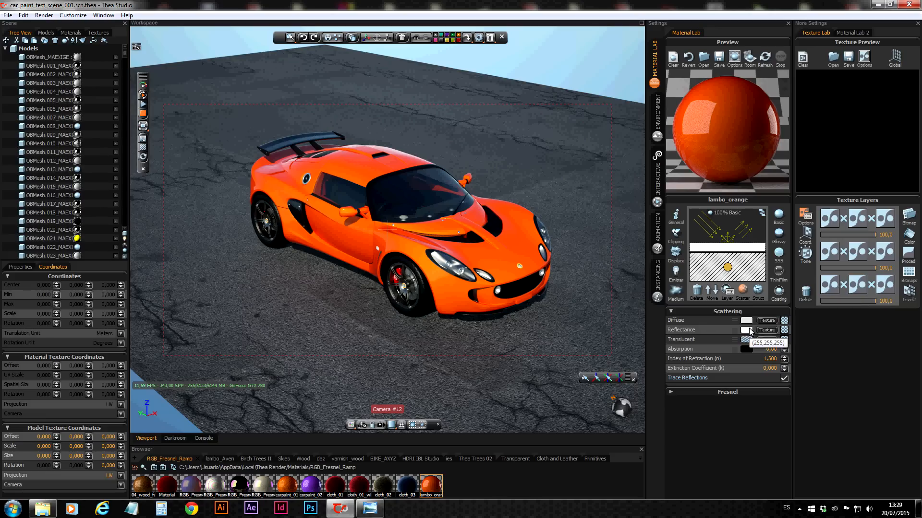
pyautogui.click(758, 290)
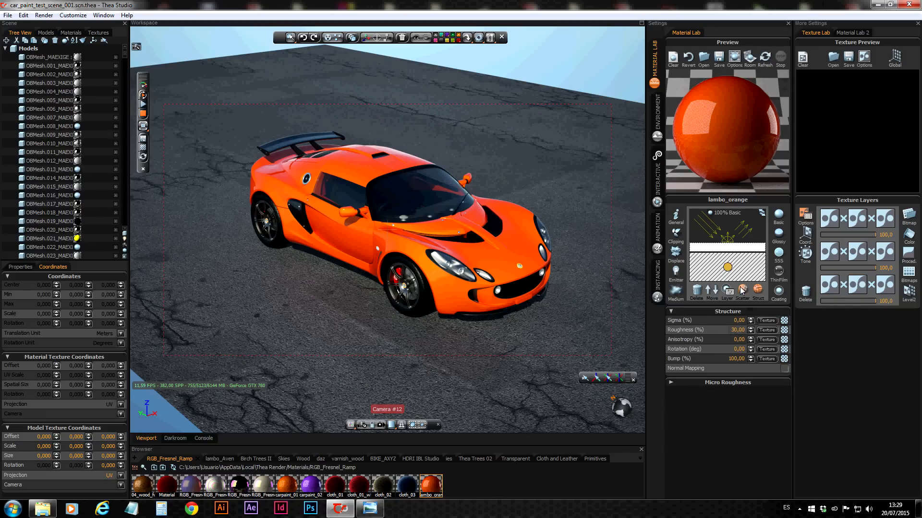
pyautogui.click(743, 289)
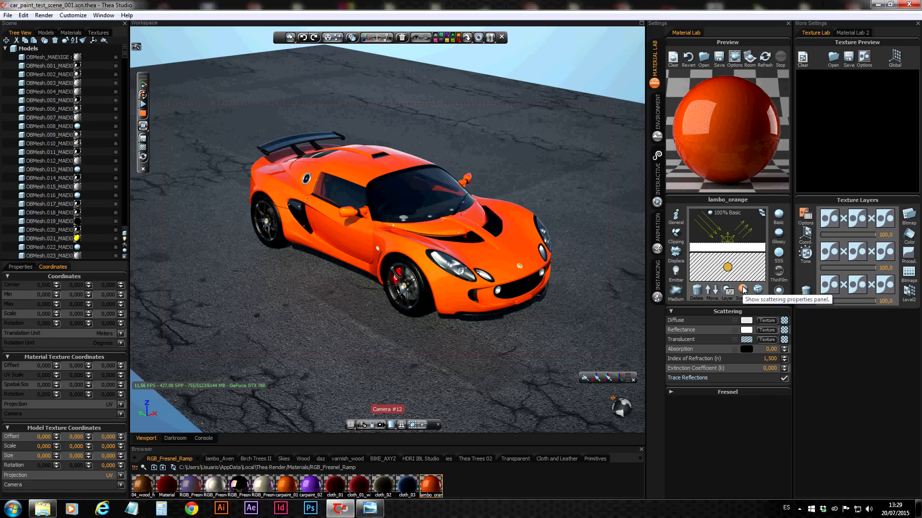
# Try different thickness values on the coating layer and restore its thickness to 100 µm
pyautogui.click(744, 249)
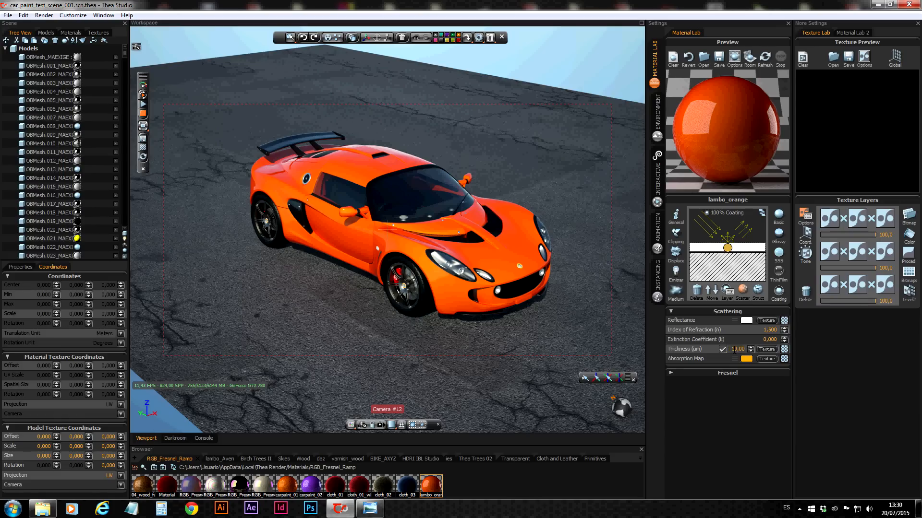
pyautogui.write('5')
pyautogui.press('Return')
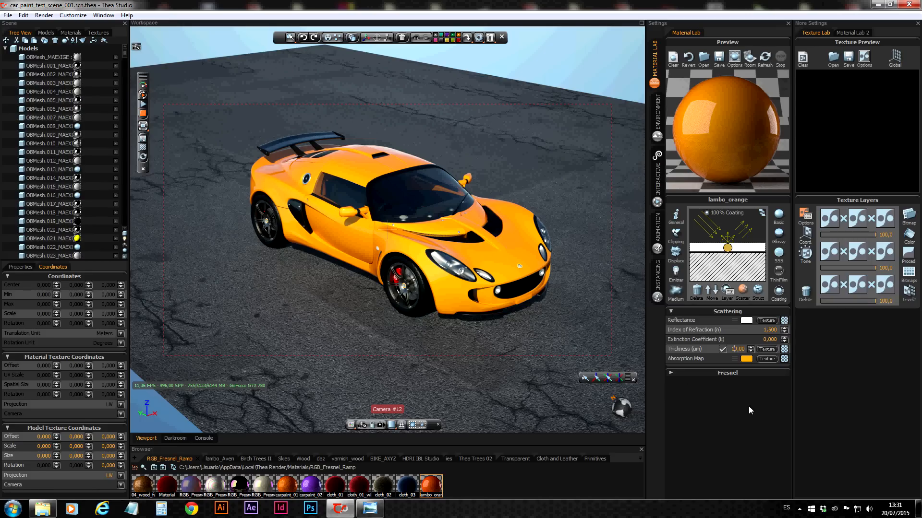
pyautogui.hotkey('ctrl', 'z')
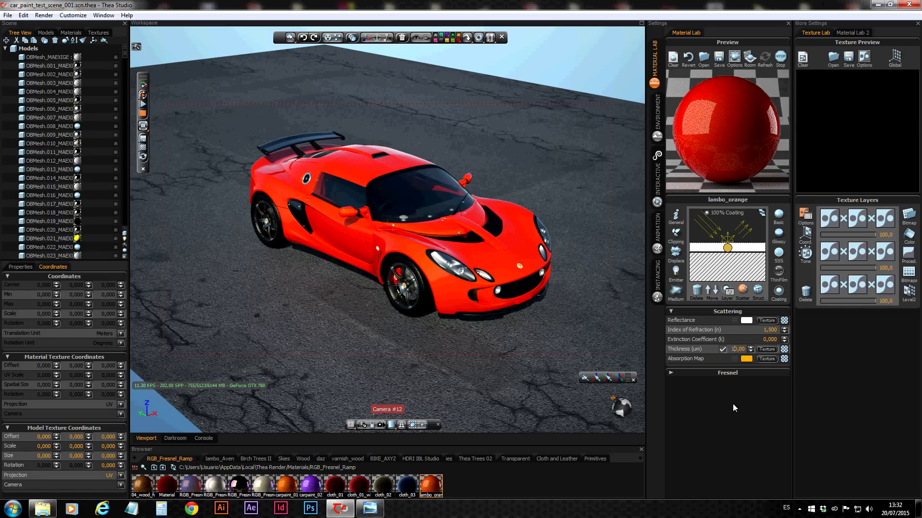
pyautogui.hotkey('ctrl', 'z')
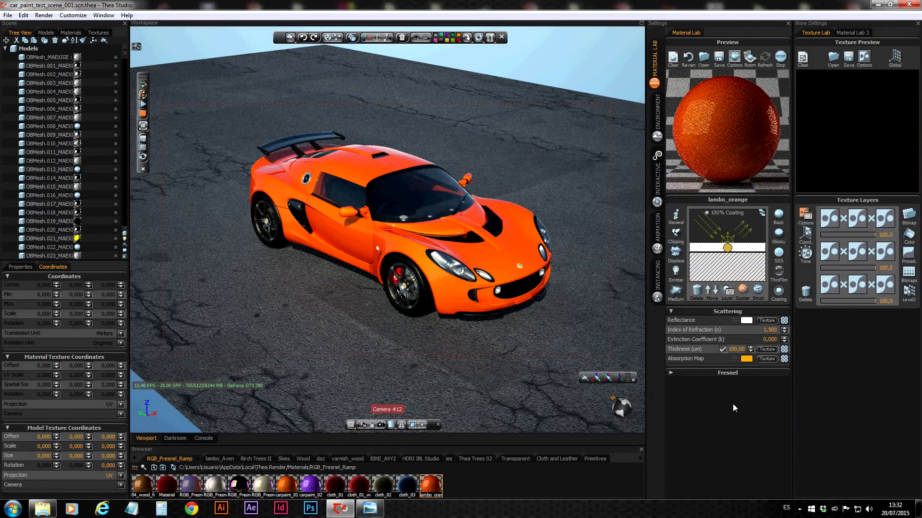
# Lower the saturation of the coating's absorption map colour in stages to 168, 114, 53 and 0
pyautogui.click(734, 359)
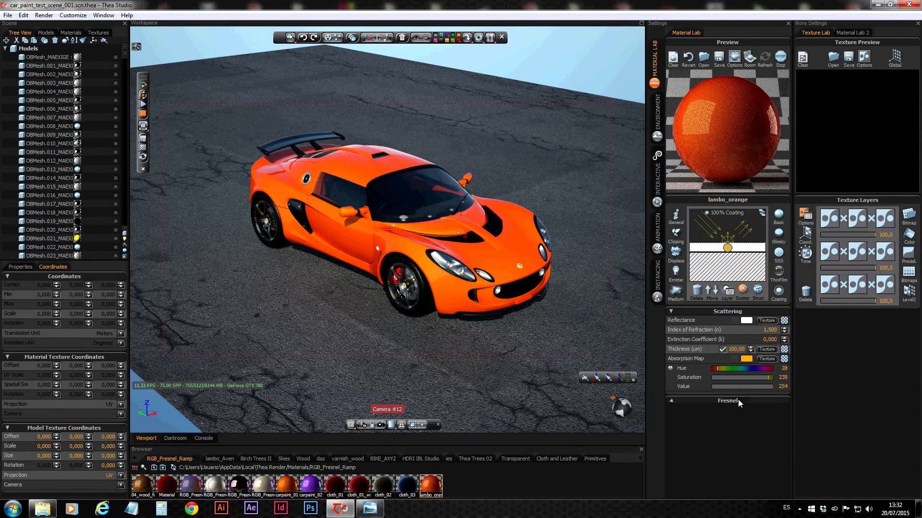
pyautogui.click(752, 378)
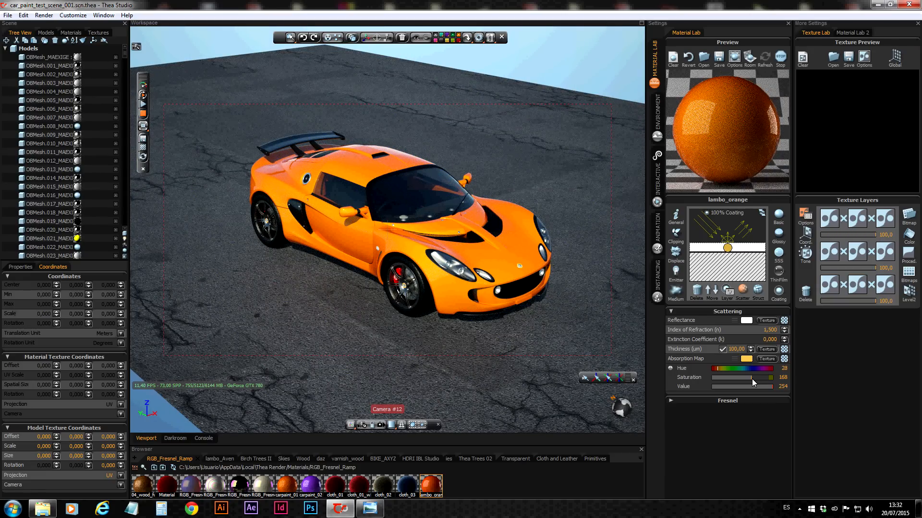
pyautogui.moveTo(741, 379); pyautogui.dragTo(739, 379)
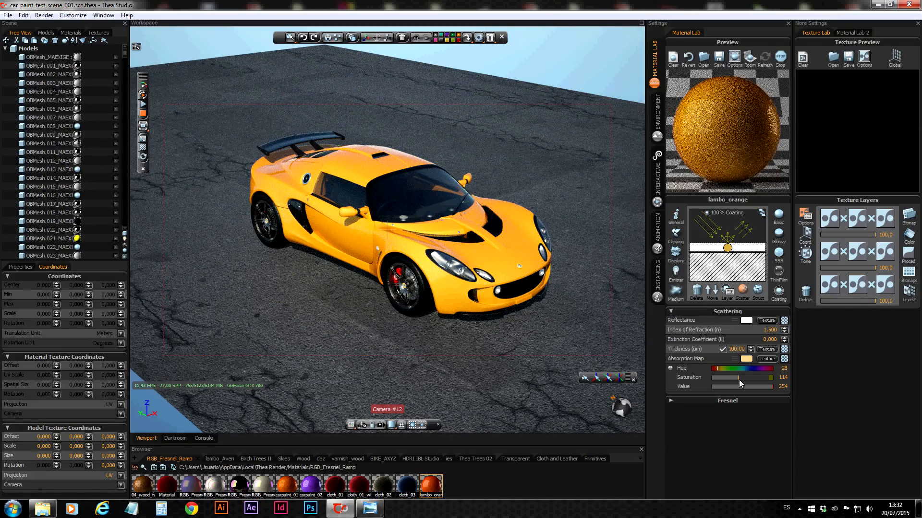
pyautogui.moveTo(736, 381); pyautogui.dragTo(724, 380)
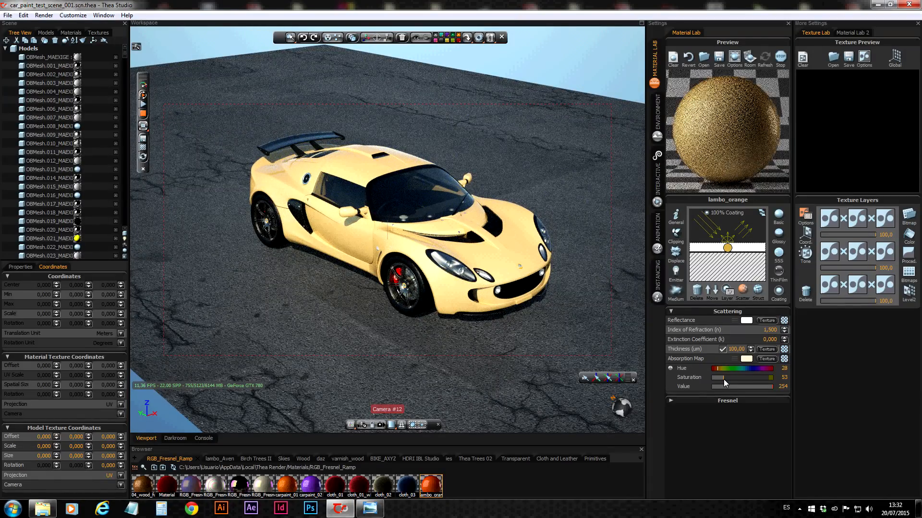
pyautogui.moveTo(724, 379); pyautogui.dragTo(710, 378)
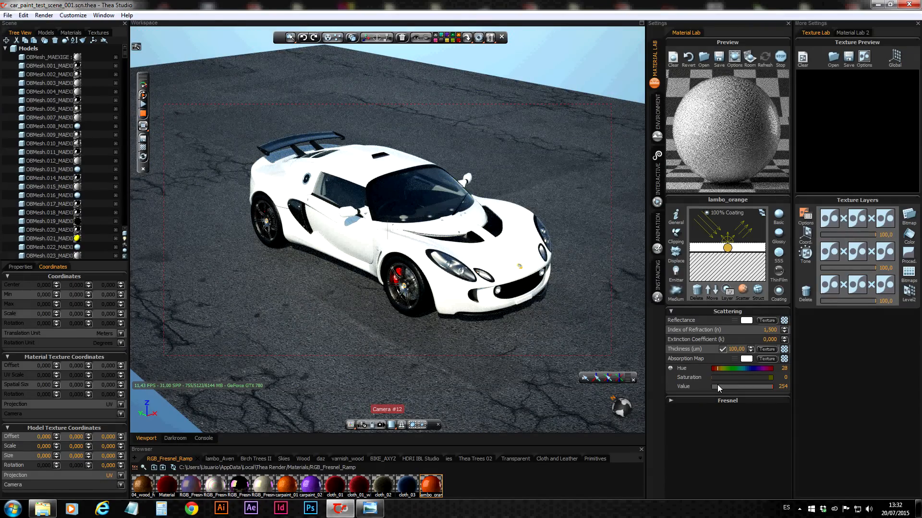
# Change the coating's absorption map colour to blue with hue 144 and saturation 160
pyautogui.moveTo(716, 378); pyautogui.dragTo(732, 377)
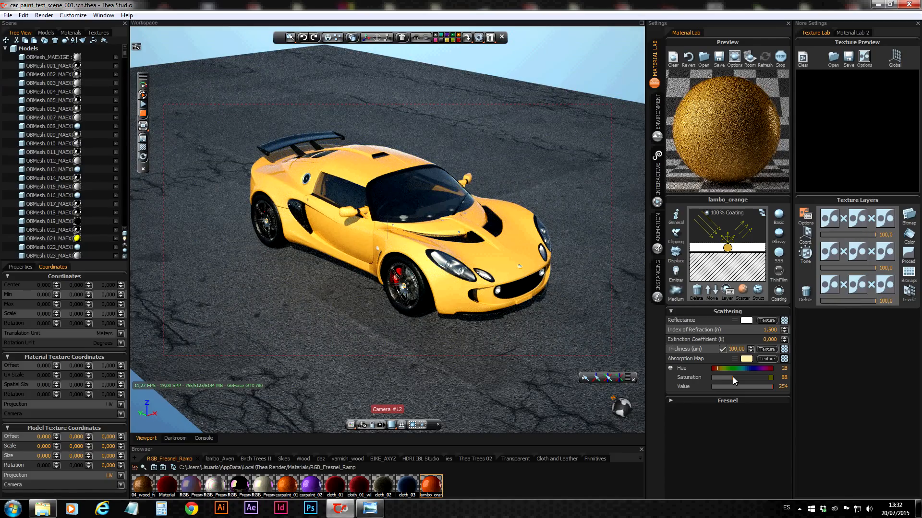
pyautogui.moveTo(732, 376); pyautogui.dragTo(739, 377)
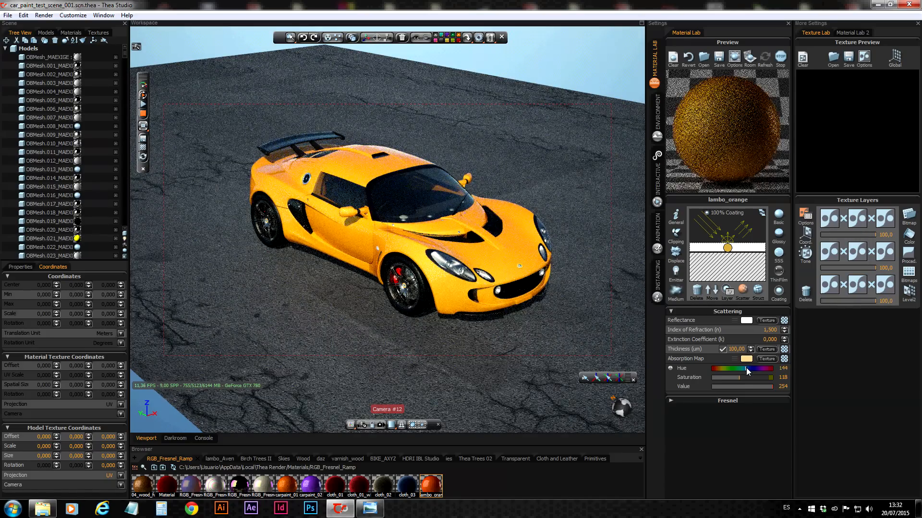
pyautogui.click(746, 368)
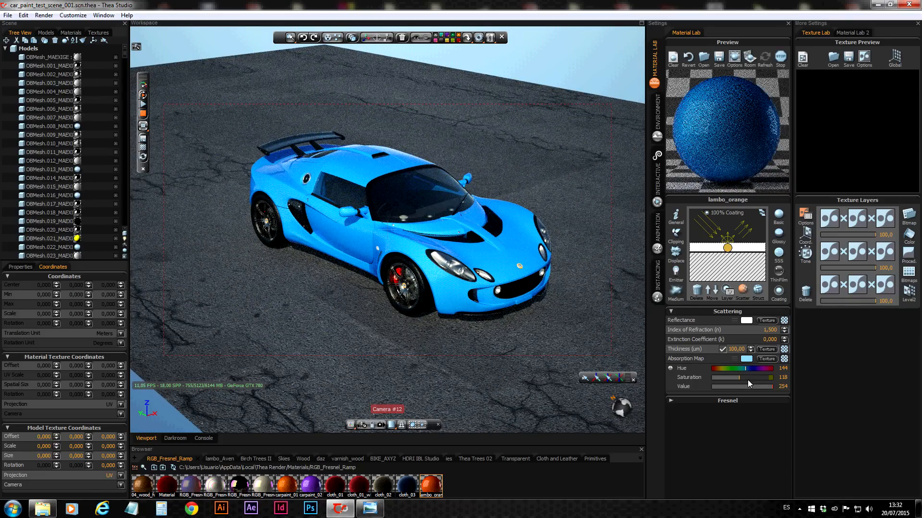
pyautogui.click(750, 379)
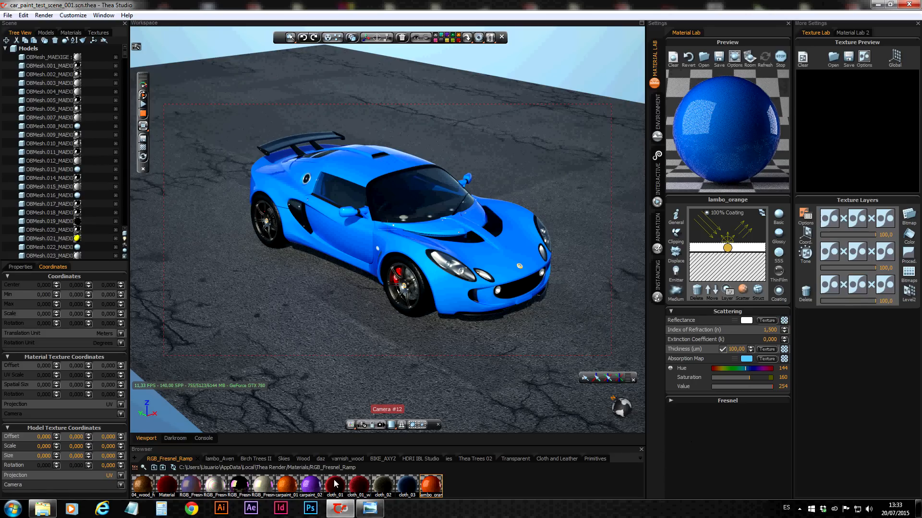
# Load the purple carpaint_02 preset from the material library onto the body material
pyautogui.moveTo(310, 486); pyautogui.dragTo(729, 136)
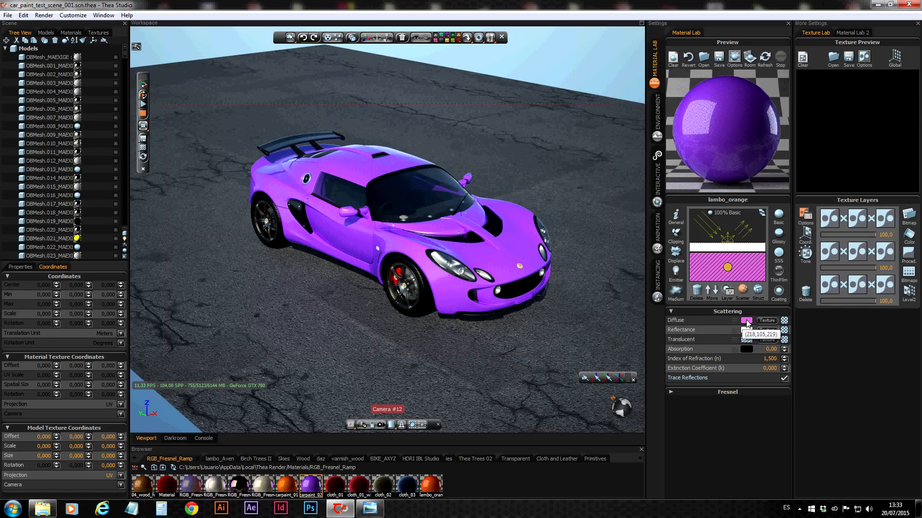
# Show the coating layer's settings and move the sun light through several positions around the car to check the paint
pyautogui.click(740, 247)
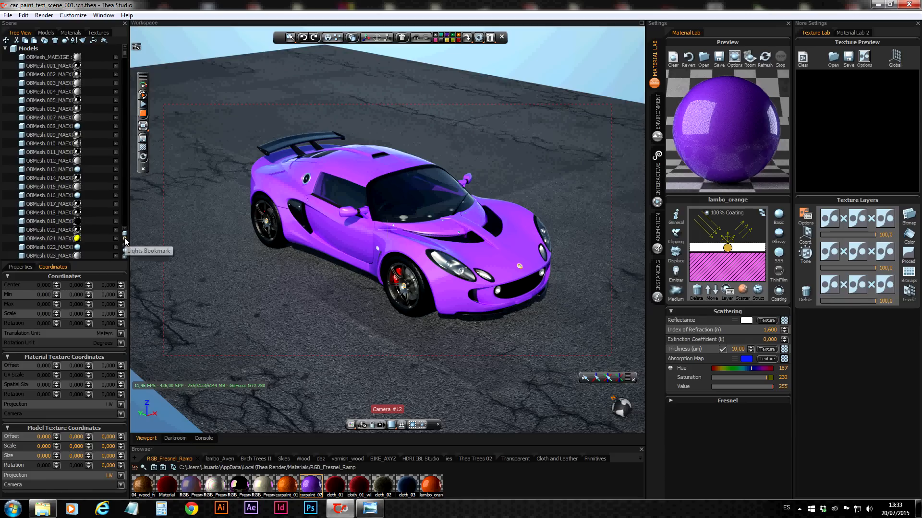
pyautogui.scroll(-10, 128, 245)
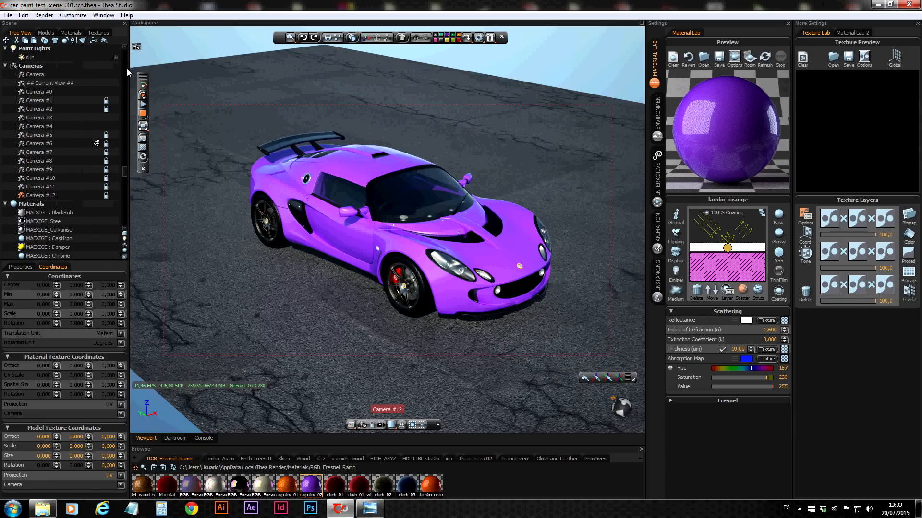
pyautogui.click(28, 58)
pyautogui.moveTo(592, 103); pyautogui.dragTo(615, 91)
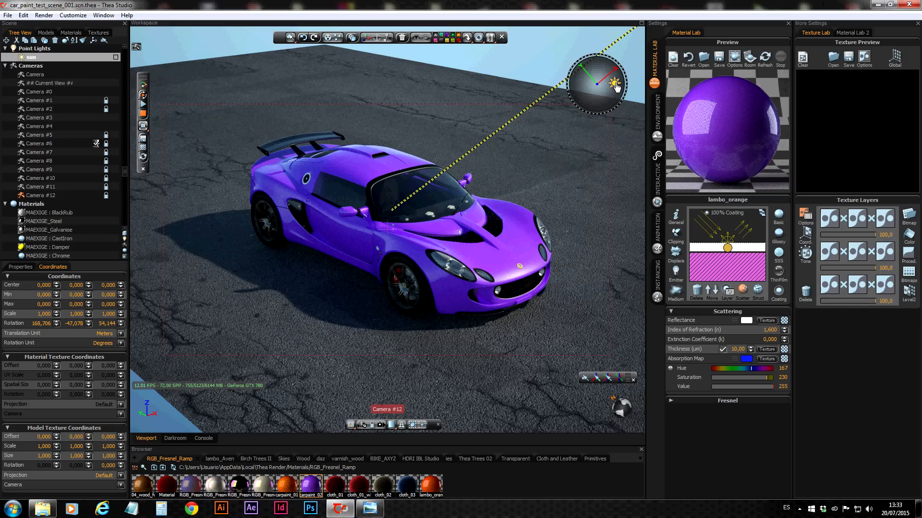
pyautogui.moveTo(616, 86); pyautogui.dragTo(584, 109)
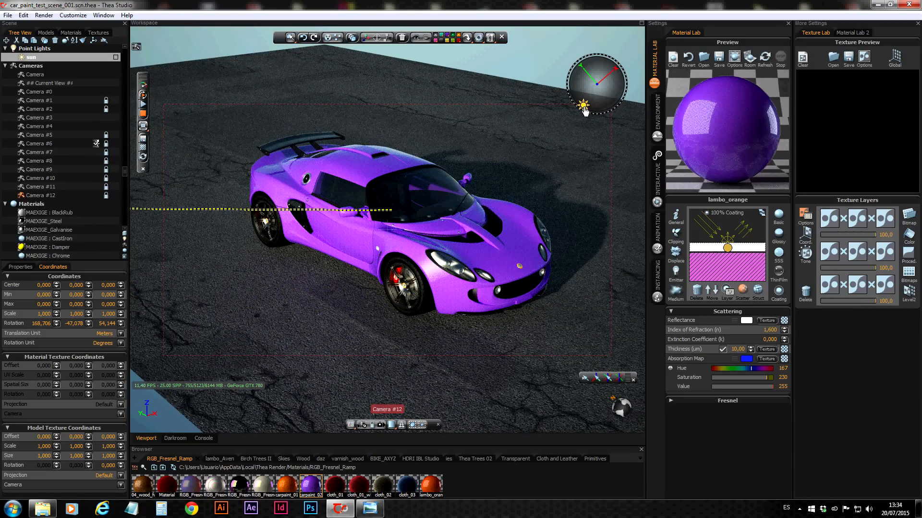
pyautogui.moveTo(585, 111); pyautogui.dragTo(590, 104)
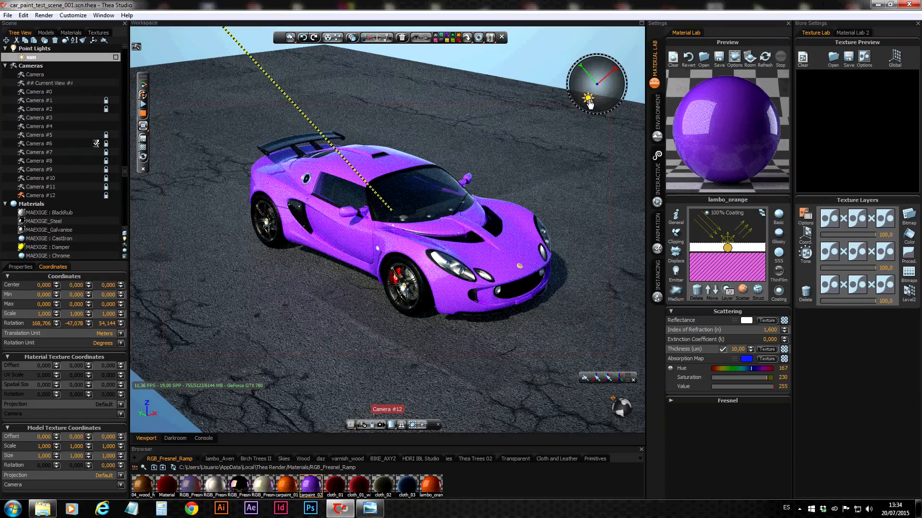
pyautogui.moveTo(590, 104); pyautogui.dragTo(608, 101)
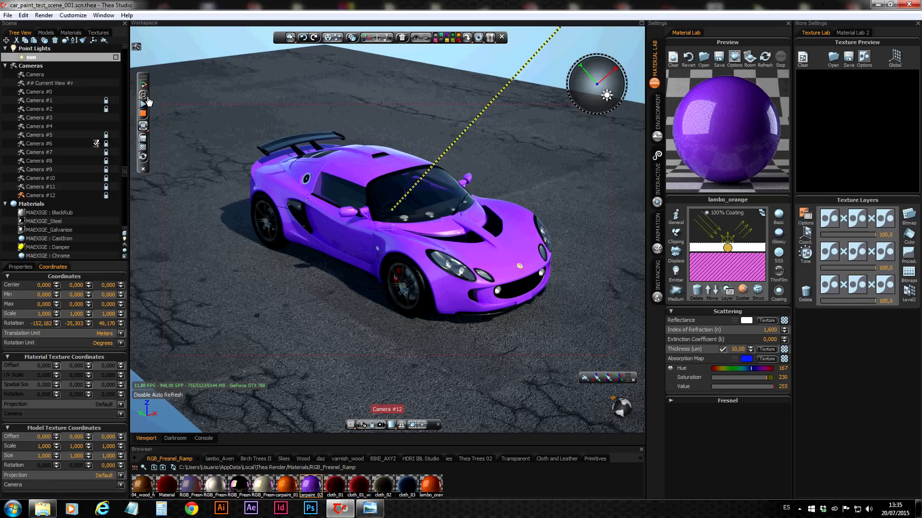
pyautogui.click(144, 115)
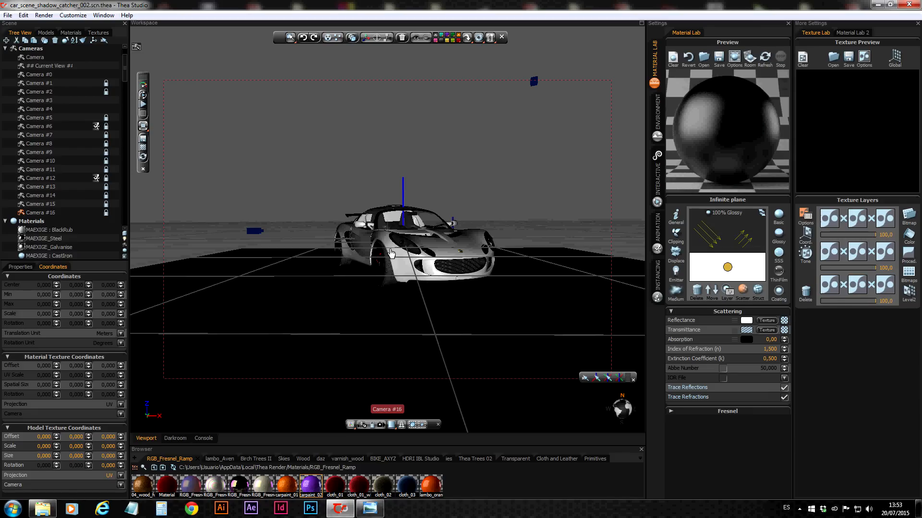
# Inspect the infinite plane's general and scattering settings, including Shadow Catcher, and the environment's image-based lighting and background mapping
pyautogui.click(349, 329)
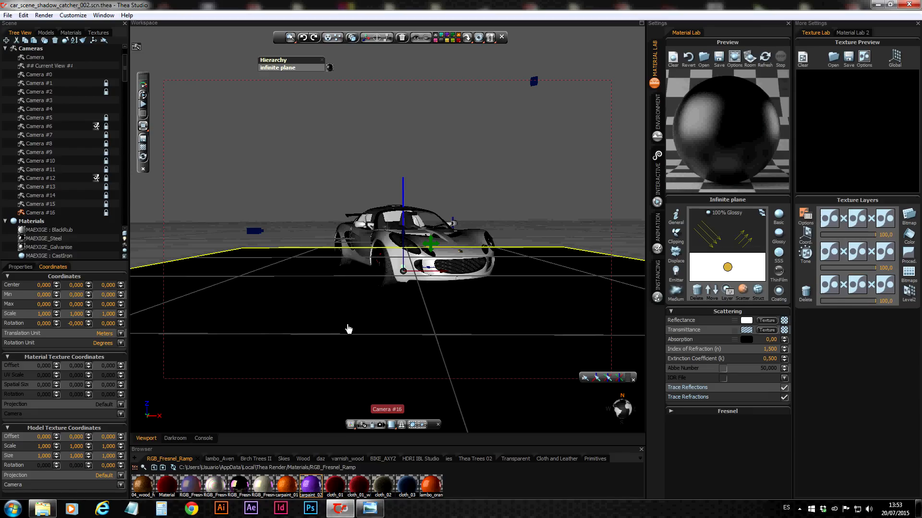
pyautogui.click(677, 217)
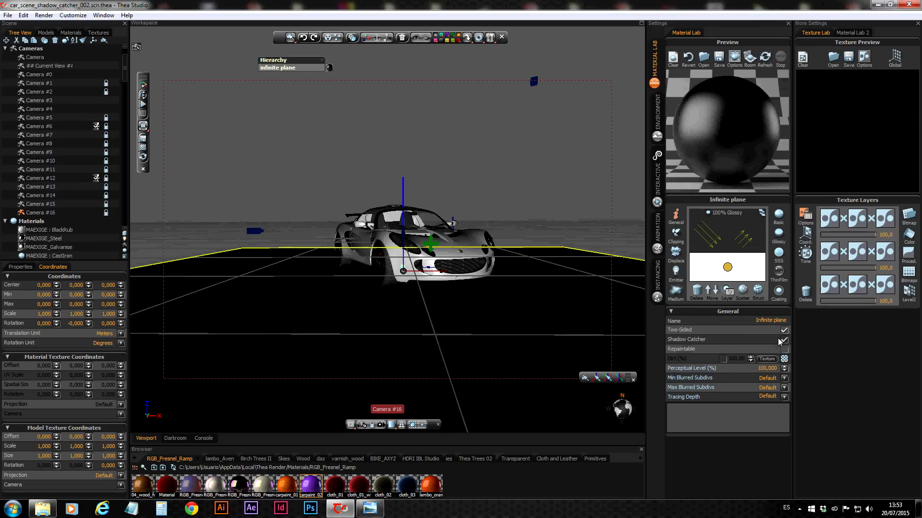
pyautogui.click(743, 289)
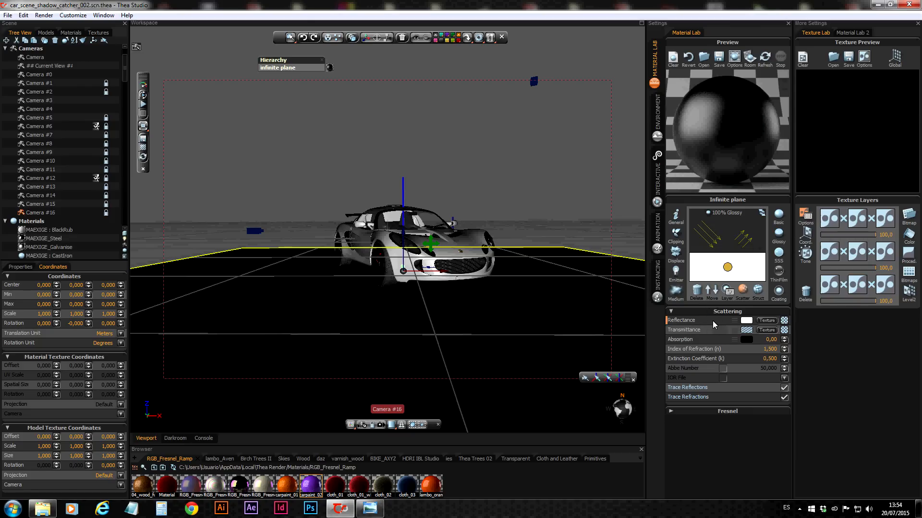
pyautogui.click(657, 112)
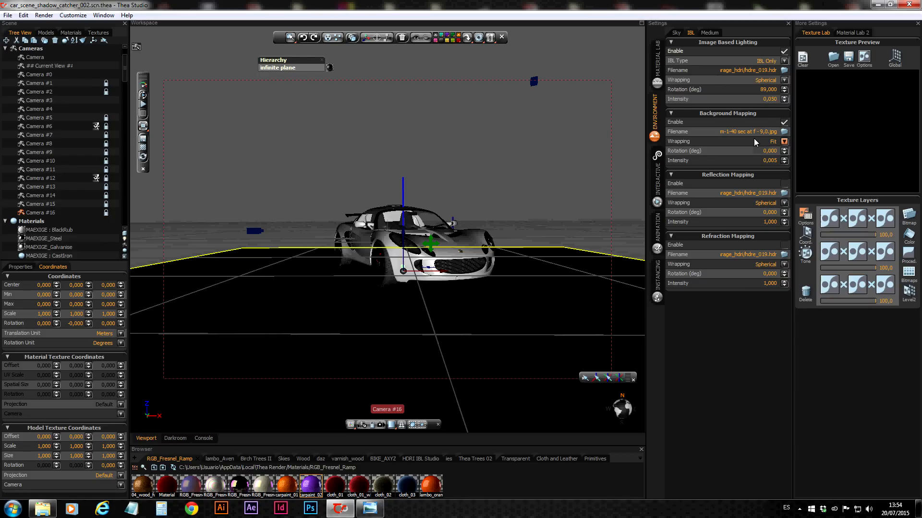
# Render the garage scene interactively and set the infinite plane material's roughness to 20%
pyautogui.click(143, 103)
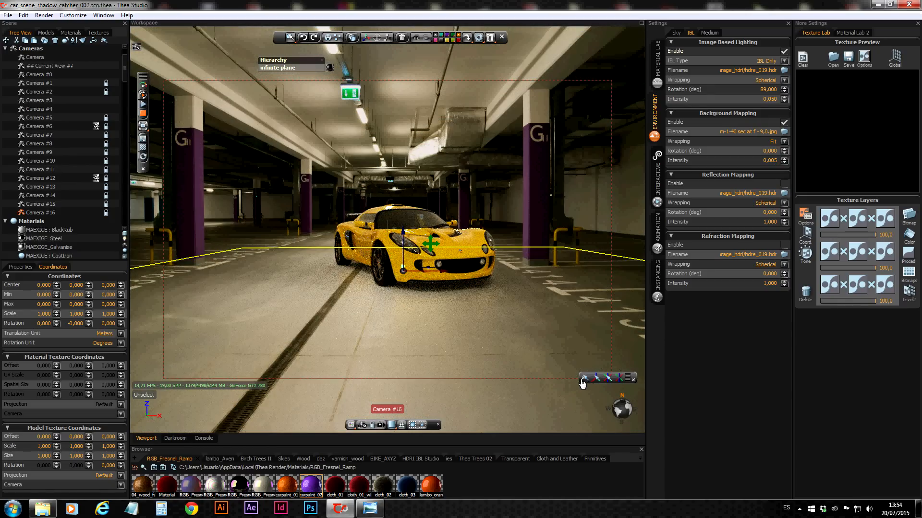
pyautogui.click(584, 379)
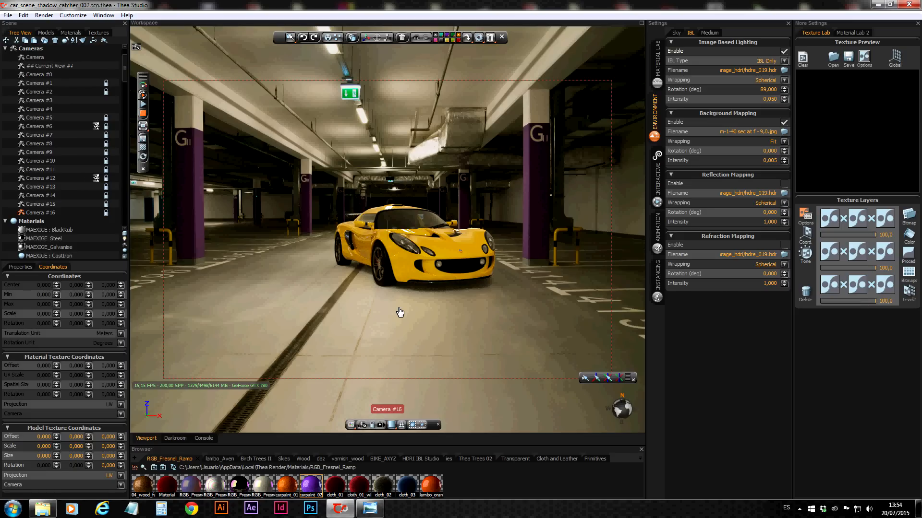
pyautogui.click(440, 322)
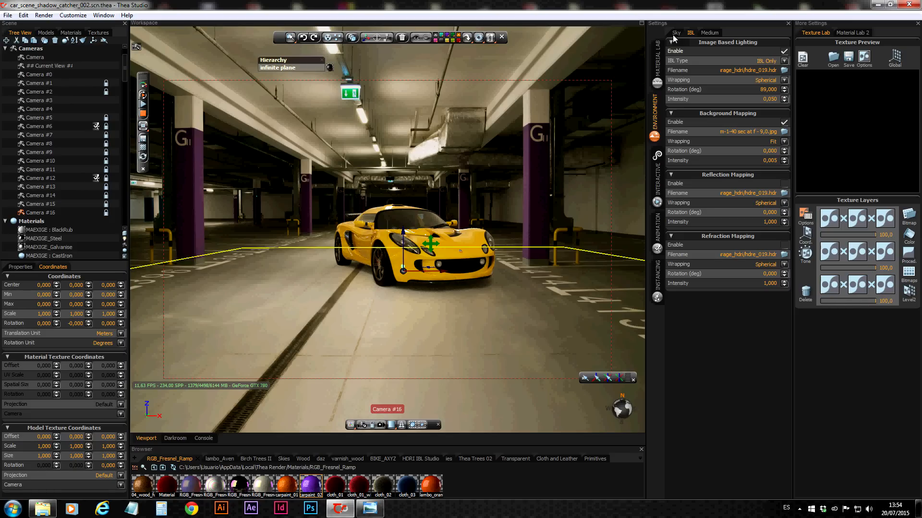
pyautogui.click(658, 54)
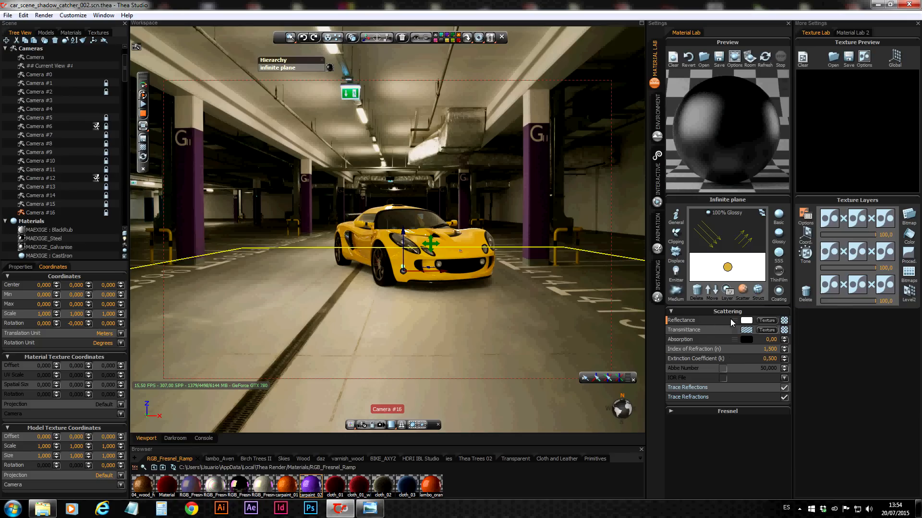
pyautogui.click(758, 290)
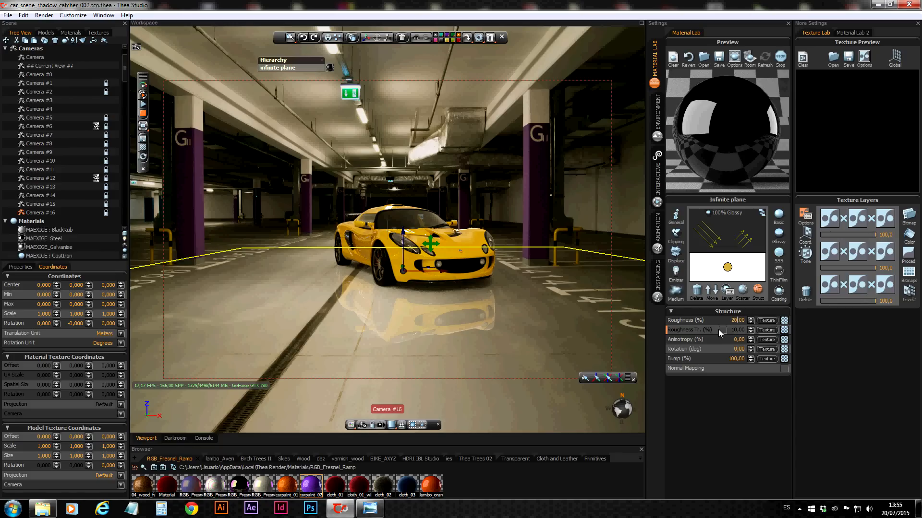
pyautogui.press('Return')
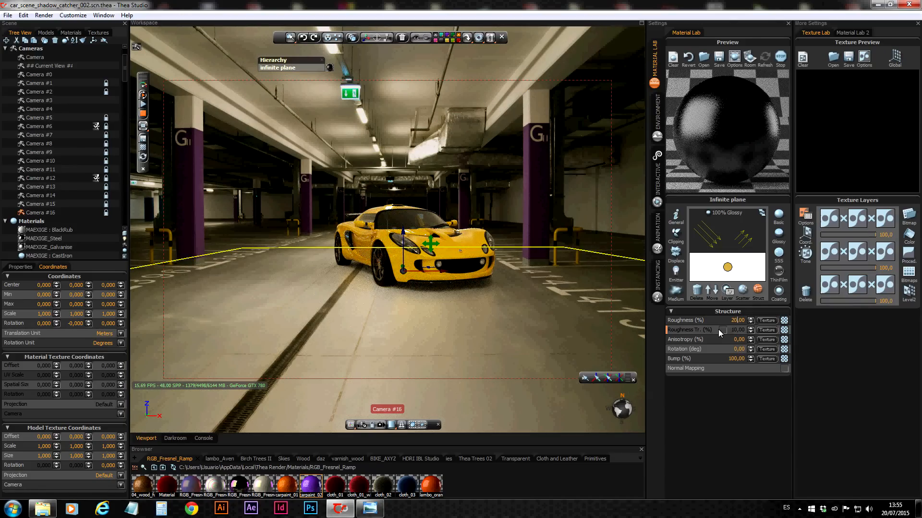
pyautogui.click(584, 381)
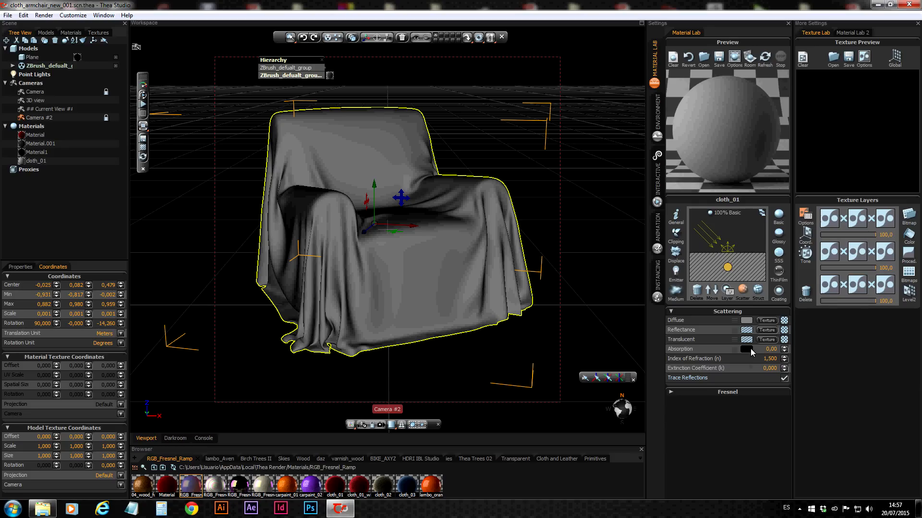
# Assign a Fresnel Ramp procedural as cloth_01's diffuse texture, show its options and start the interactive render of the armchair
pyautogui.click(766, 320)
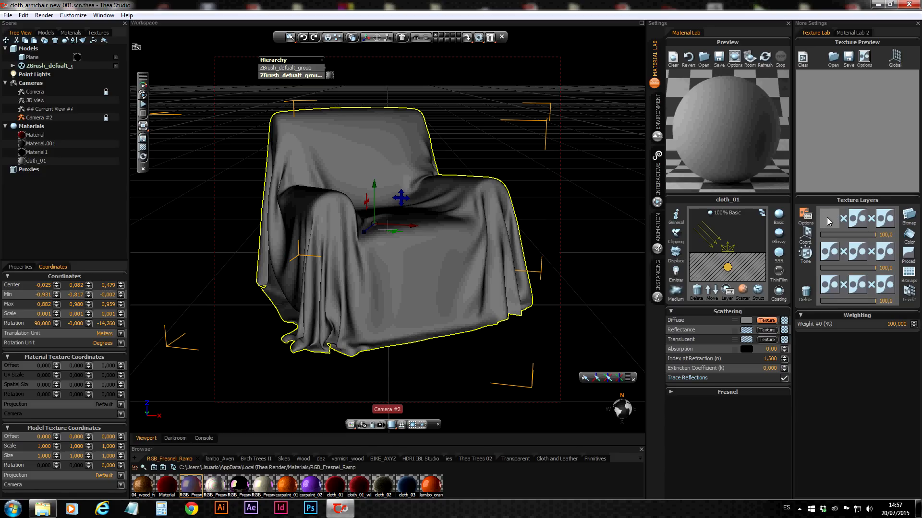
pyautogui.click(906, 257)
pyautogui.moveTo(839, 340); pyautogui.dragTo(831, 220)
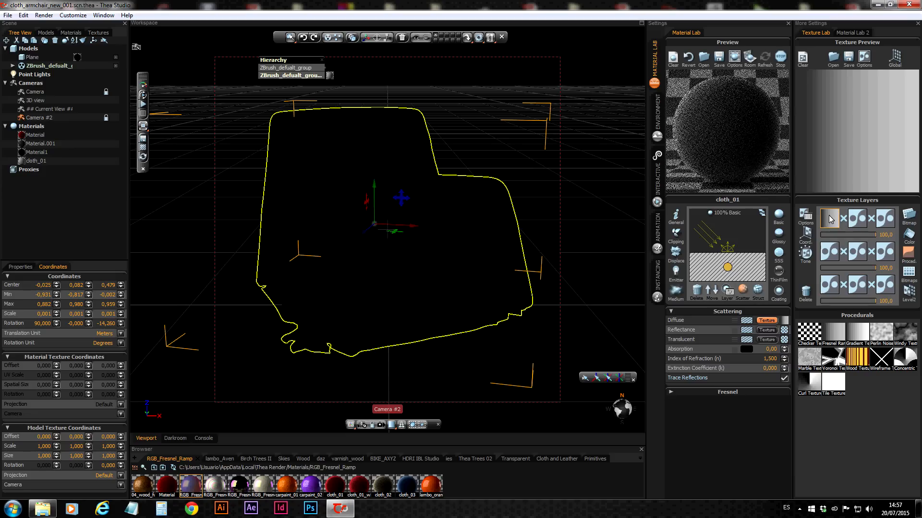
pyautogui.click(835, 219)
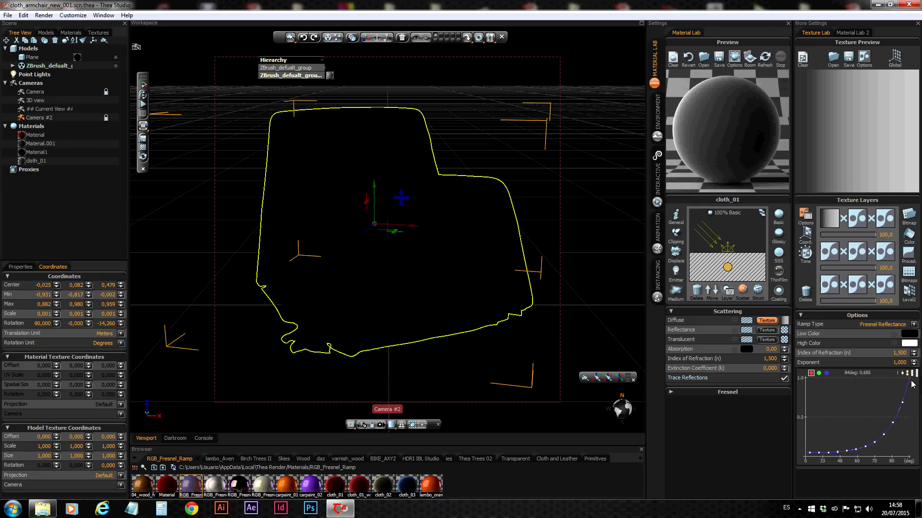
pyautogui.click(143, 115)
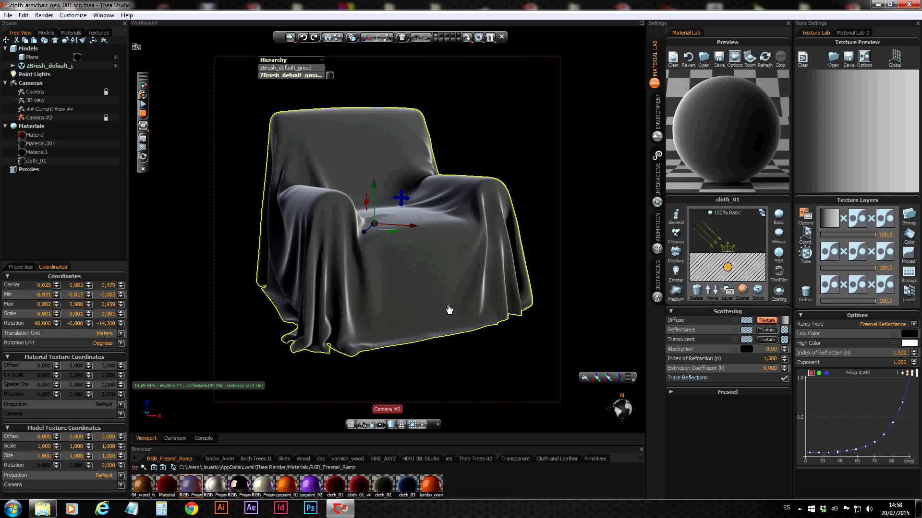
# Raise the Fresnel ramp's index of refraction in stages through 1.7 and 2.1 to 3.5
pyautogui.click(913, 352)
pyautogui.click(913, 351)
pyautogui.click(913, 351)
pyautogui.click(913, 352)
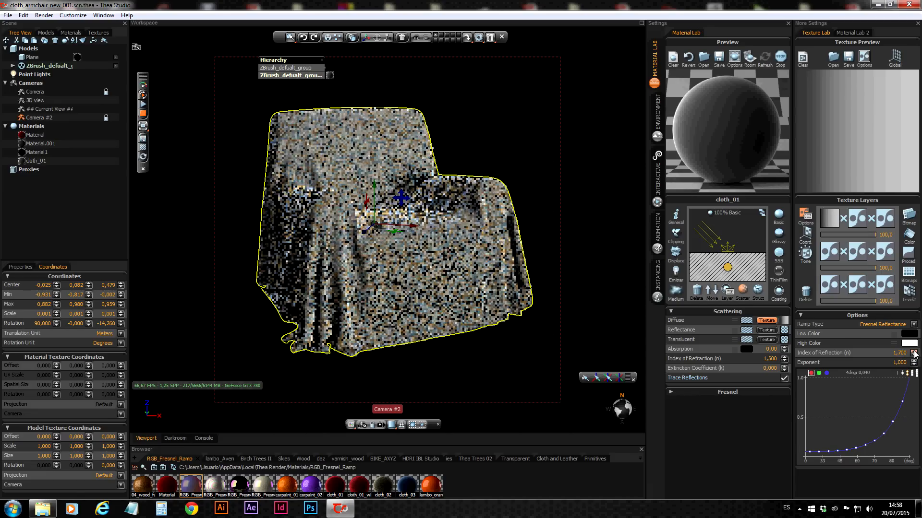
pyautogui.click(913, 351)
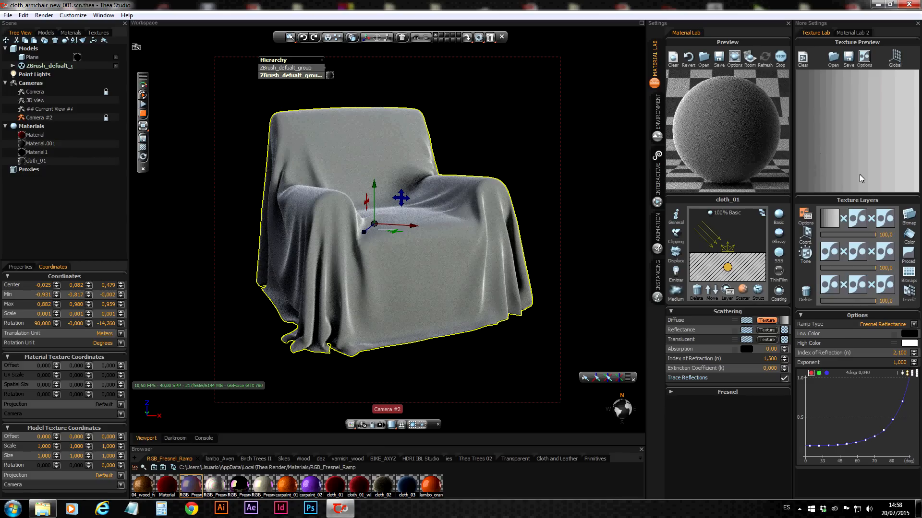
pyautogui.click(913, 352)
pyautogui.click(913, 351)
pyautogui.click(914, 352)
pyautogui.click(914, 351)
pyautogui.click(914, 352)
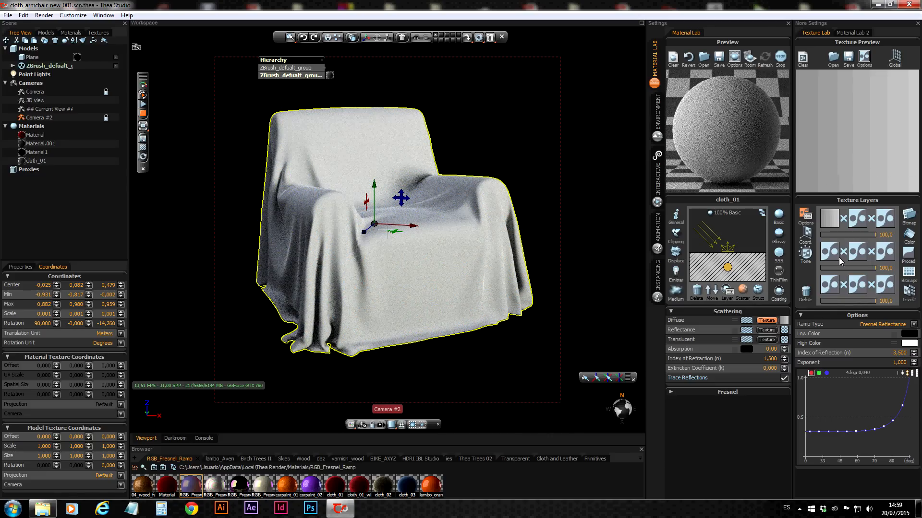
# Lower the Fresnel ramp's index of refraction in stages through 1.6 and 1.2 to 1.1
pyautogui.click(913, 357)
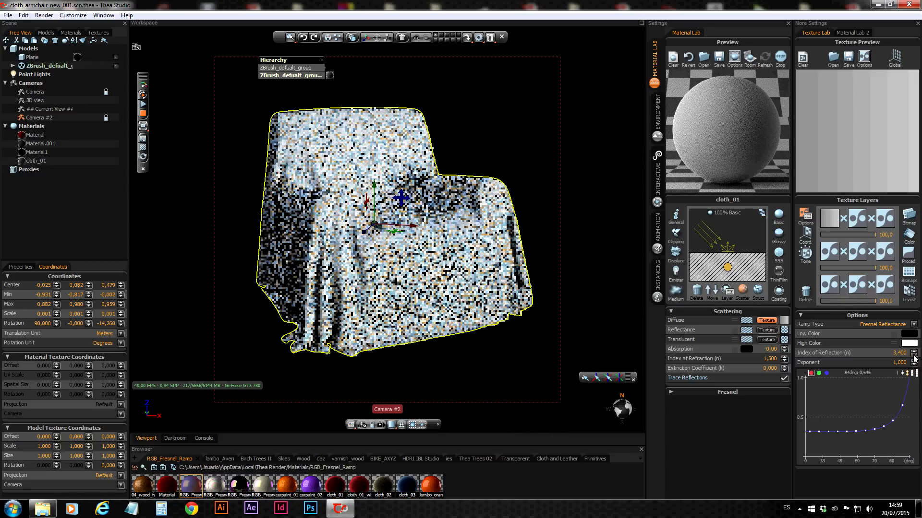
pyautogui.click(914, 357)
pyautogui.click(913, 356)
pyautogui.click(914, 355)
pyautogui.click(913, 355)
pyautogui.click(913, 355)
pyautogui.click(913, 355)
pyautogui.click(913, 355)
pyautogui.click(914, 356)
pyautogui.click(914, 357)
pyautogui.click(913, 357)
pyautogui.click(914, 357)
pyautogui.click(914, 357)
pyautogui.click(914, 357)
pyautogui.click(914, 357)
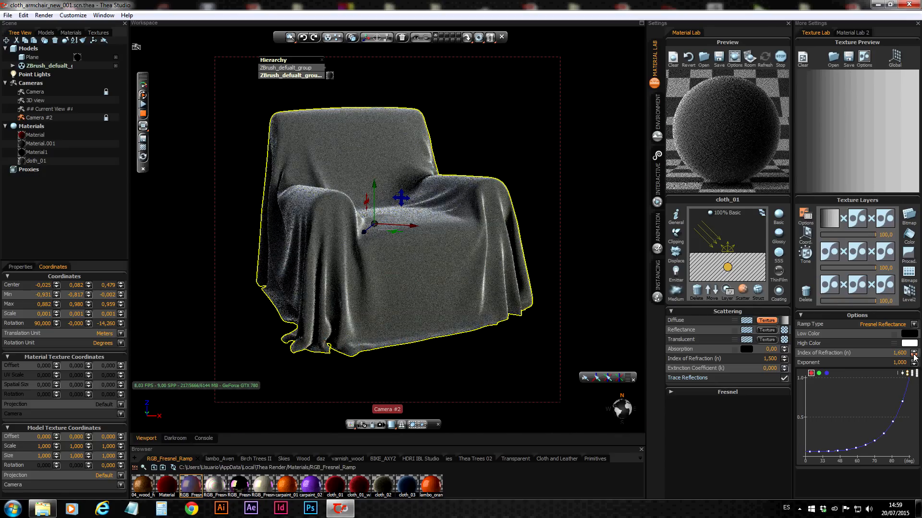
pyautogui.click(914, 357)
pyautogui.click(914, 356)
pyautogui.click(914, 356)
pyautogui.click(914, 357)
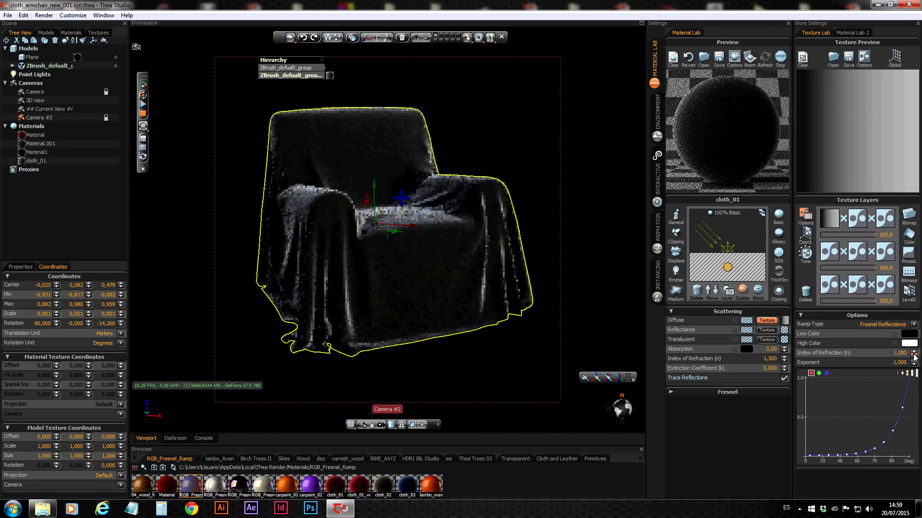
pyautogui.click(914, 357)
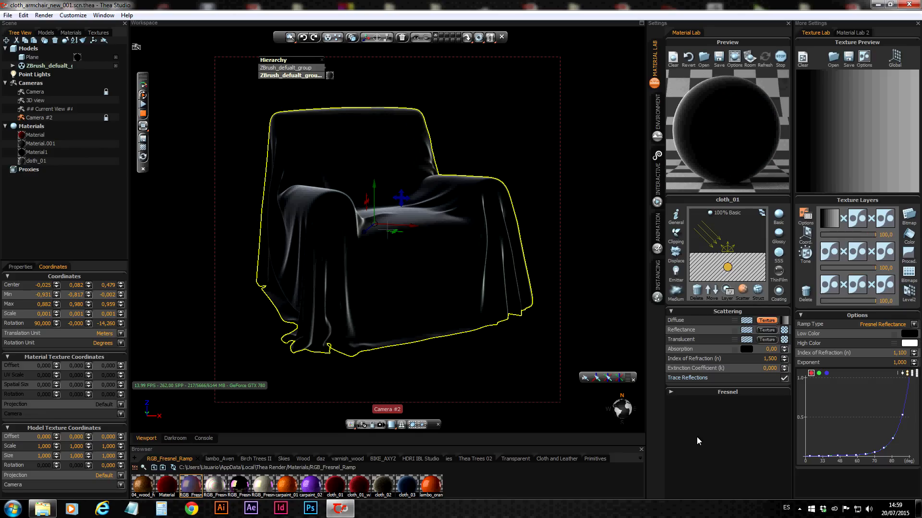
# Set the Fresnel ramp's high color to the dark red swatch of the palette
pyautogui.click(908, 344)
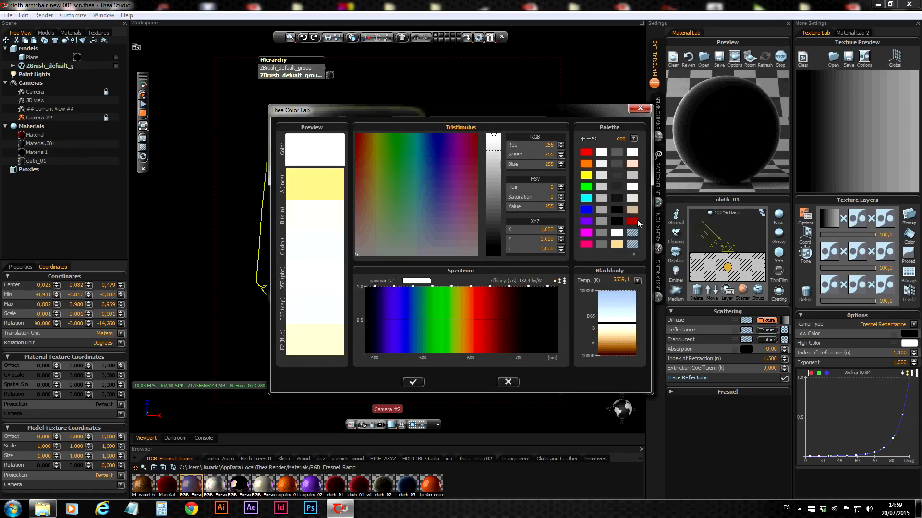
pyautogui.click(635, 221)
pyautogui.click(412, 382)
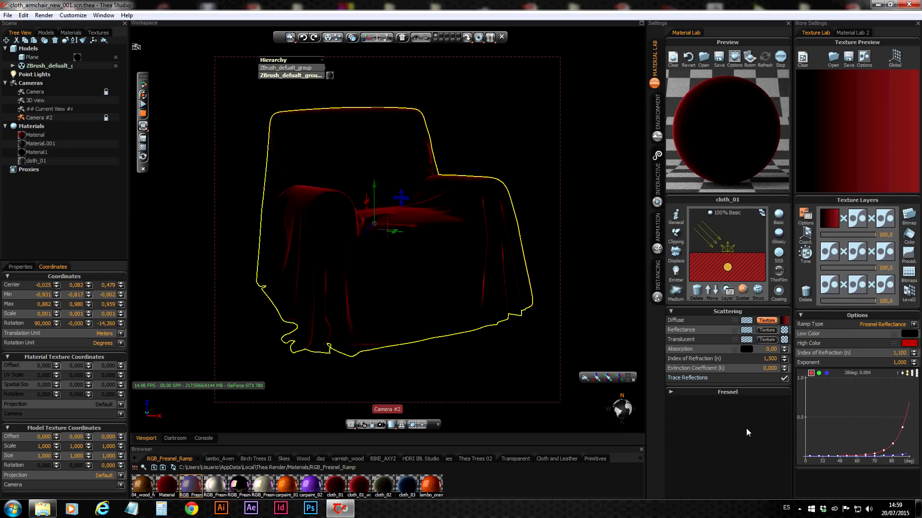
# Set the red Fresnel ramp's index of refraction to 1.5
pyautogui.click(902, 353)
pyautogui.press('BackSpace')
pyautogui.write('5')
pyautogui.press('Return')
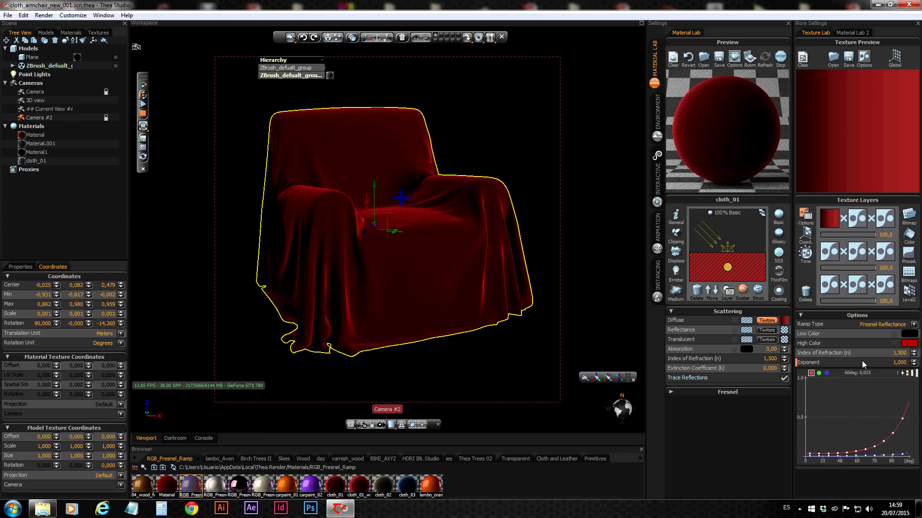
# Lower the Fresnel ramp's exponent in stages to 0.3
pyautogui.click(913, 365)
pyautogui.click(914, 365)
pyautogui.click(914, 364)
pyautogui.click(914, 365)
pyautogui.click(914, 365)
pyautogui.click(914, 364)
pyautogui.click(914, 364)
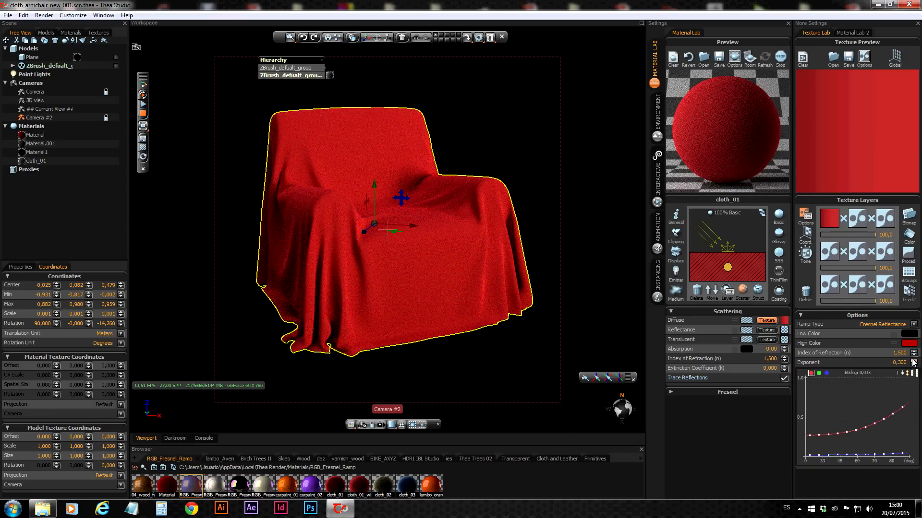
# Raise the Fresnel ramp's exponent in stages to 1.8
pyautogui.click(914, 361)
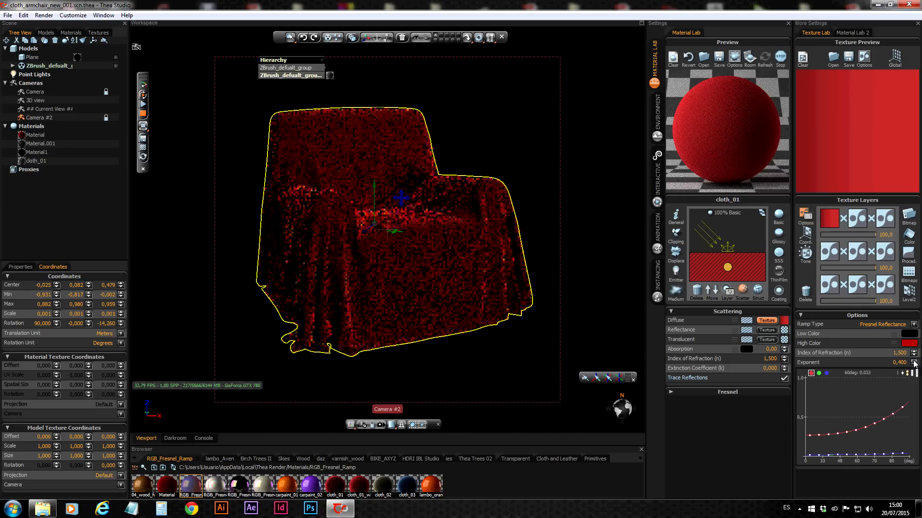
pyautogui.click(913, 361)
pyautogui.click(914, 361)
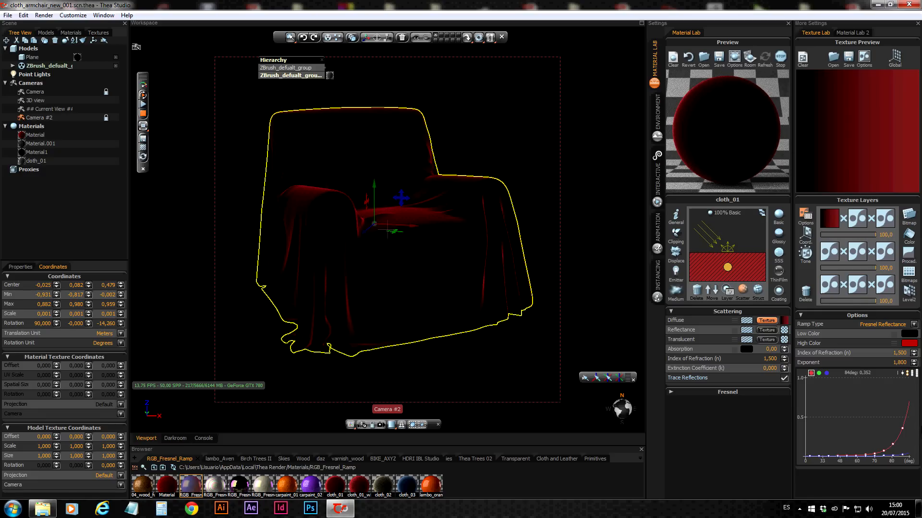
# Lower the Fresnel ramp's exponent in stages to 0.6, and bring it back up to 1
pyautogui.click(914, 364)
pyautogui.click(913, 365)
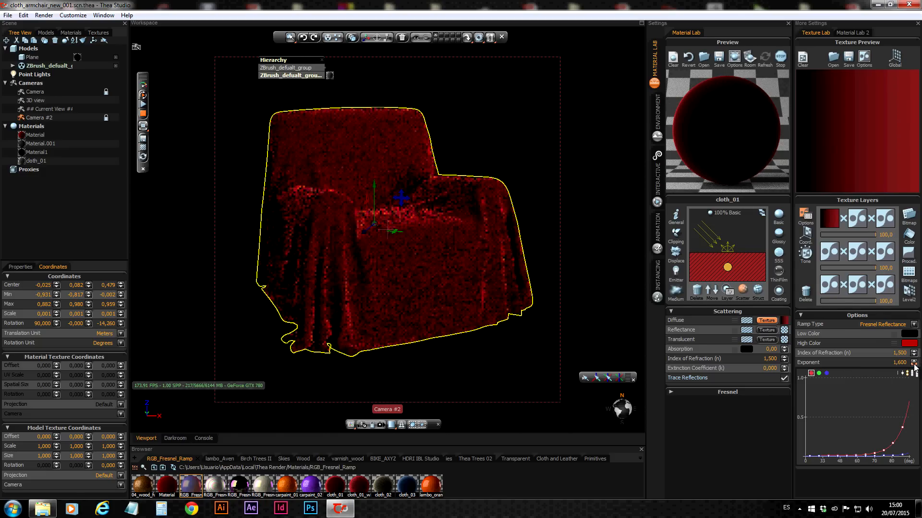
pyautogui.click(913, 364)
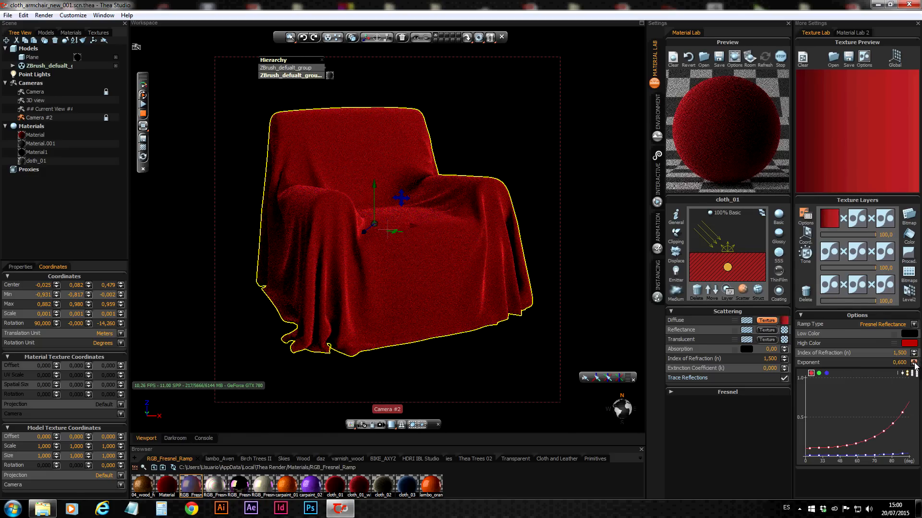
pyautogui.click(913, 363)
pyautogui.click(914, 363)
pyautogui.click(914, 364)
pyautogui.click(914, 363)
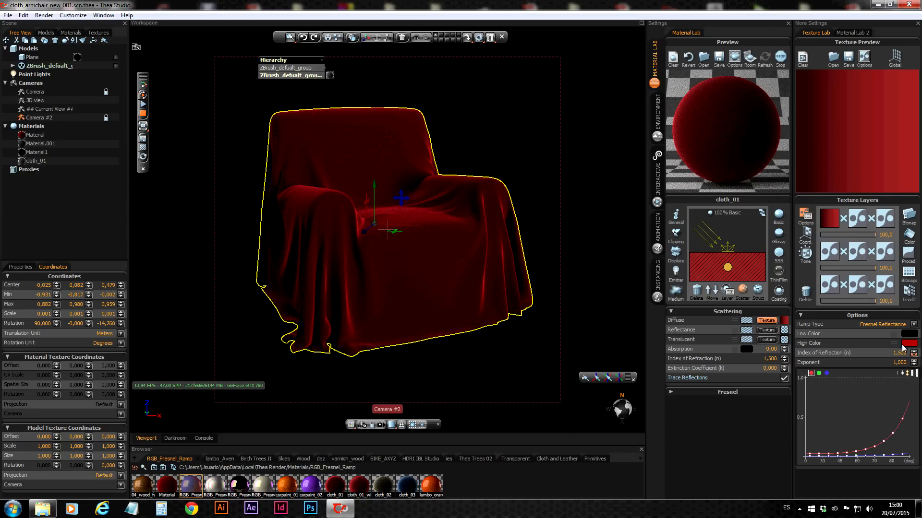
# Try the Fresnel Transmittance ramp type on the armchair cloth, and change the ramp type to Linear Increasing
pyautogui.click(914, 325)
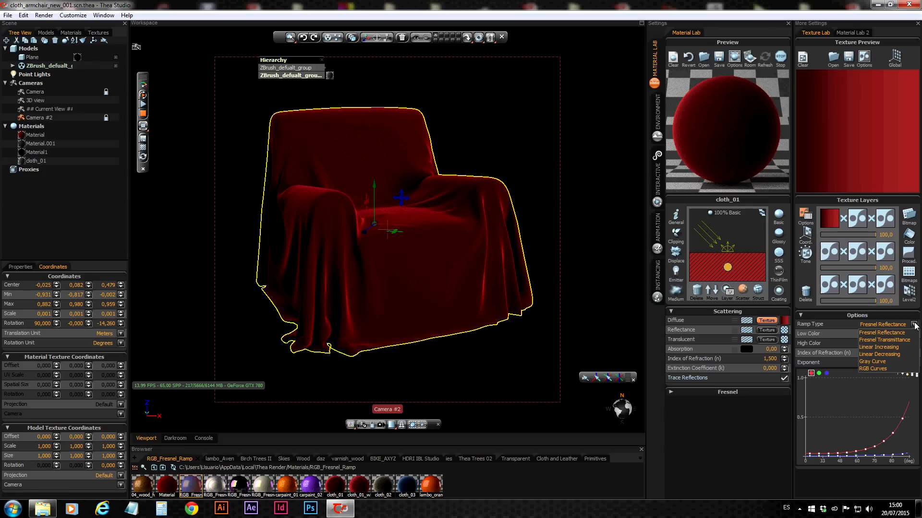
pyautogui.click(887, 340)
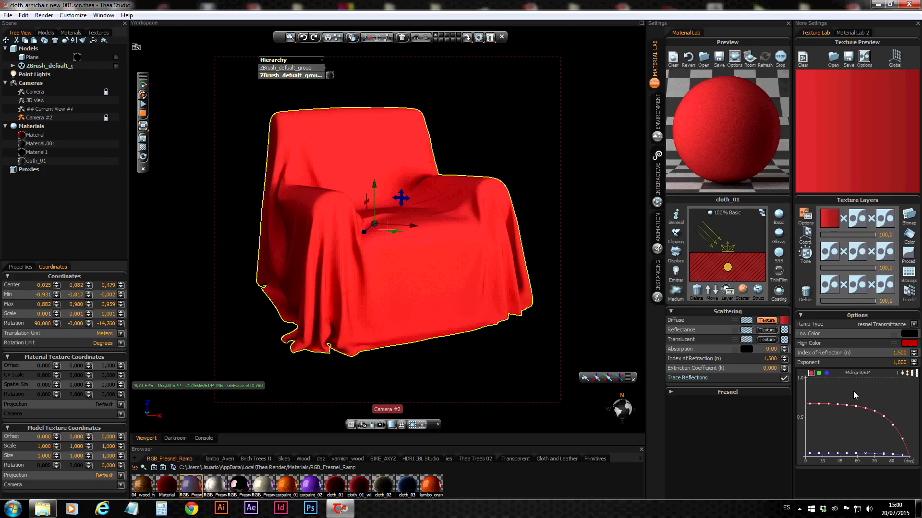
pyautogui.click(913, 322)
pyautogui.click(870, 348)
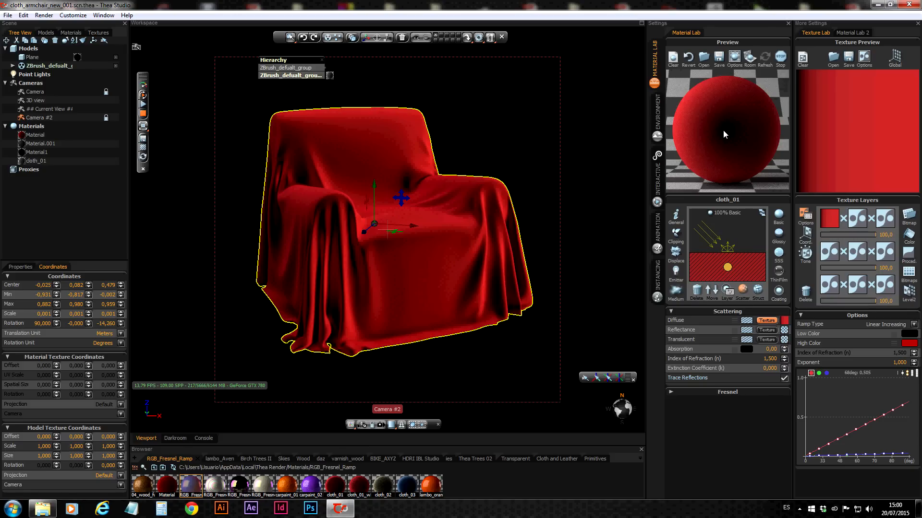
# Vary the Linear Increasing ramp's exponent in stages, ending at 2.8
pyautogui.click(914, 365)
pyautogui.click(915, 364)
pyautogui.click(916, 362)
pyautogui.click(916, 362)
pyautogui.click(916, 362)
pyautogui.click(916, 362)
pyautogui.click(915, 362)
pyautogui.click(916, 362)
pyautogui.click(915, 364)
pyautogui.click(914, 363)
pyautogui.click(915, 363)
pyautogui.click(915, 363)
pyautogui.click(914, 364)
pyautogui.click(914, 362)
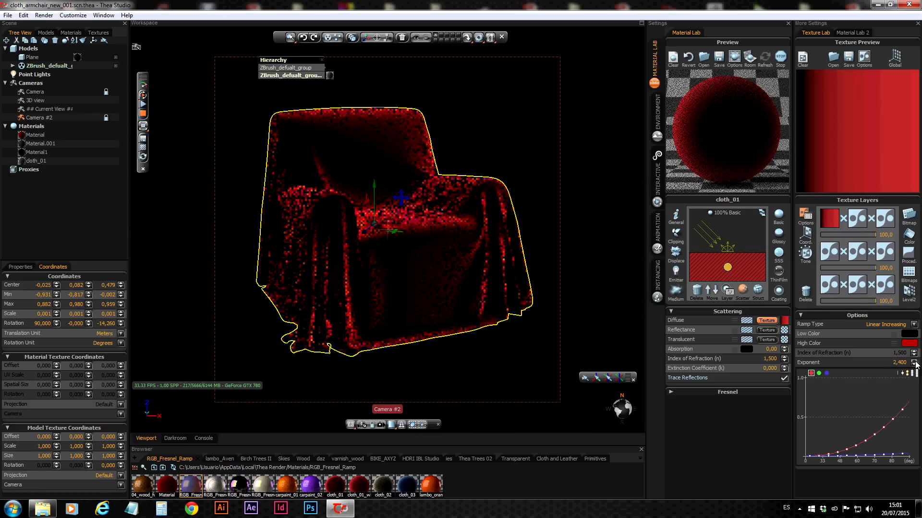
pyautogui.click(915, 362)
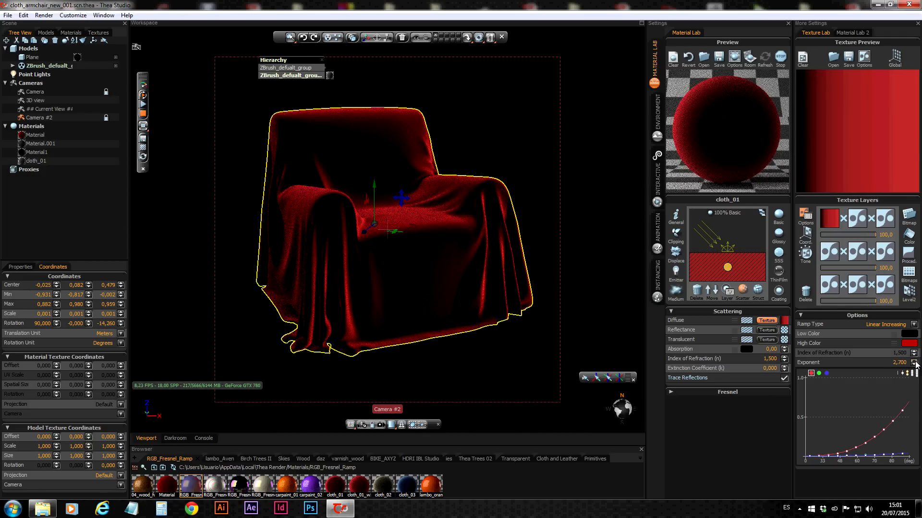
pyautogui.click(915, 362)
pyautogui.click(915, 362)
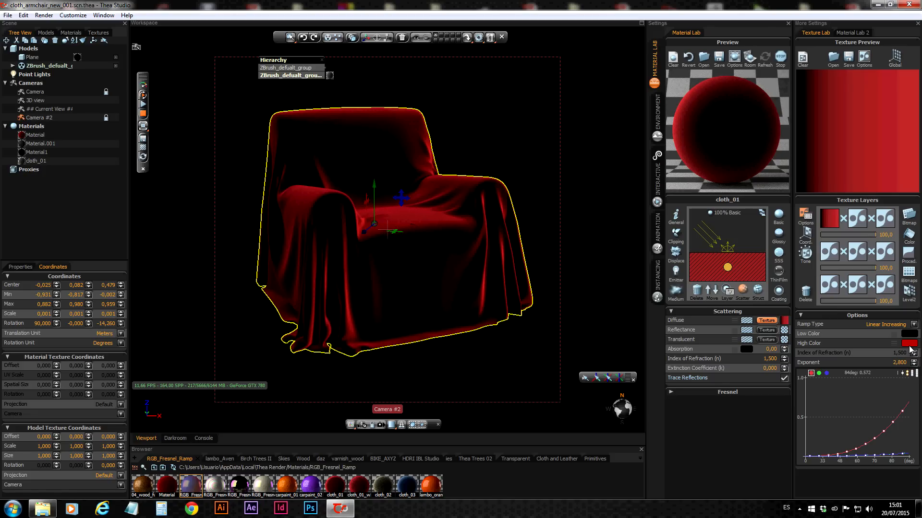
# Set the ramp's exponent to 1 and change the ramp type to Linear Decreasing
pyautogui.moveTo(907, 362); pyautogui.dragTo(889, 363)
pyautogui.write('1')
pyautogui.press('Return')
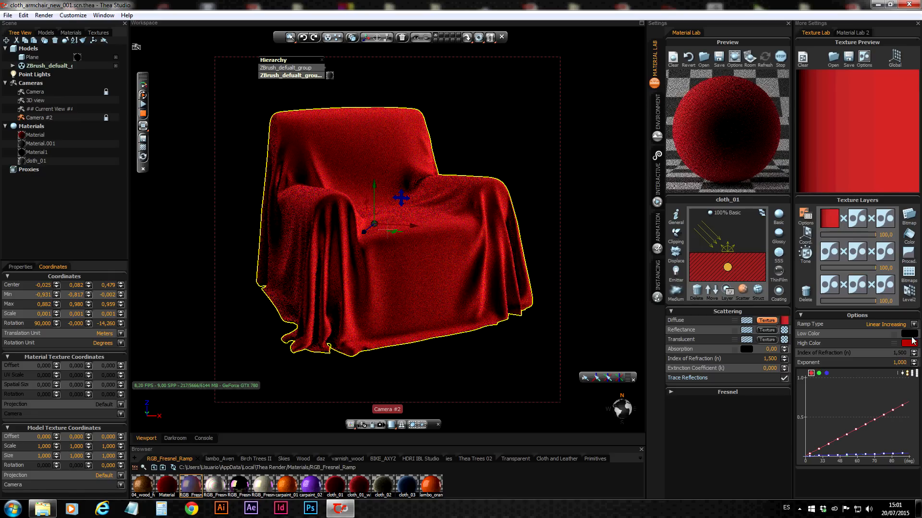
pyautogui.click(914, 324)
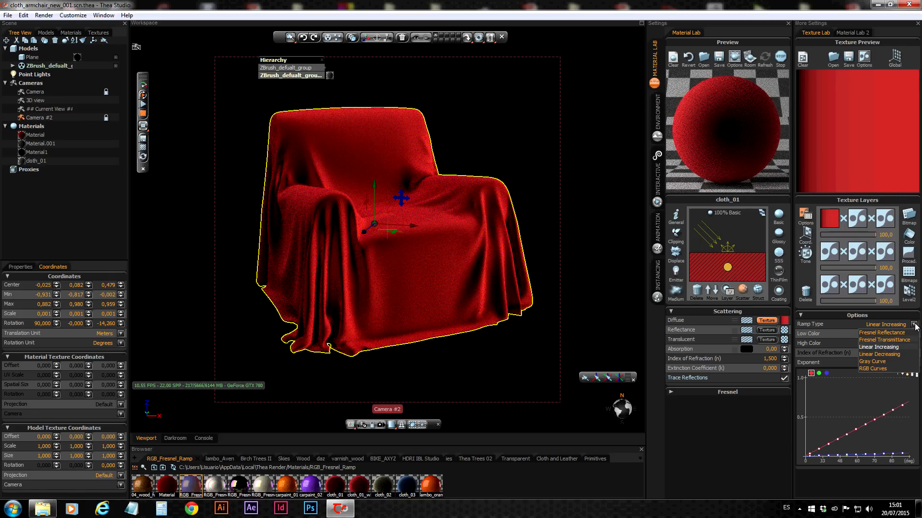
pyautogui.click(886, 354)
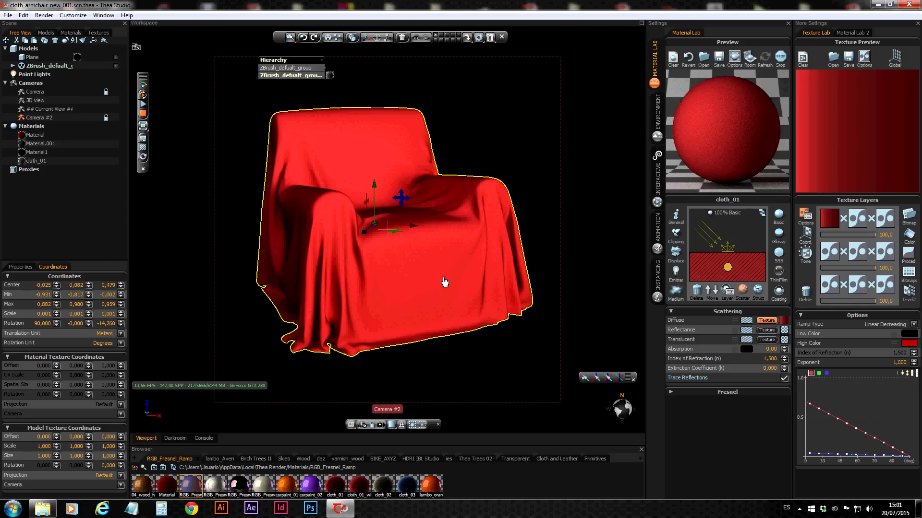
# Raise the Linear Decreasing ramp's exponent to 1.7, and lower it in stages to 0.01
pyautogui.click(913, 362)
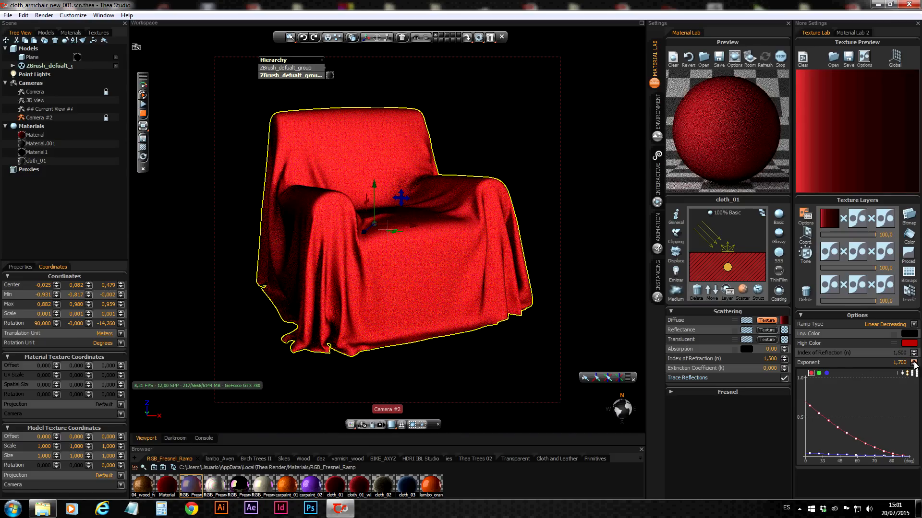
pyautogui.click(914, 364)
pyautogui.click(915, 364)
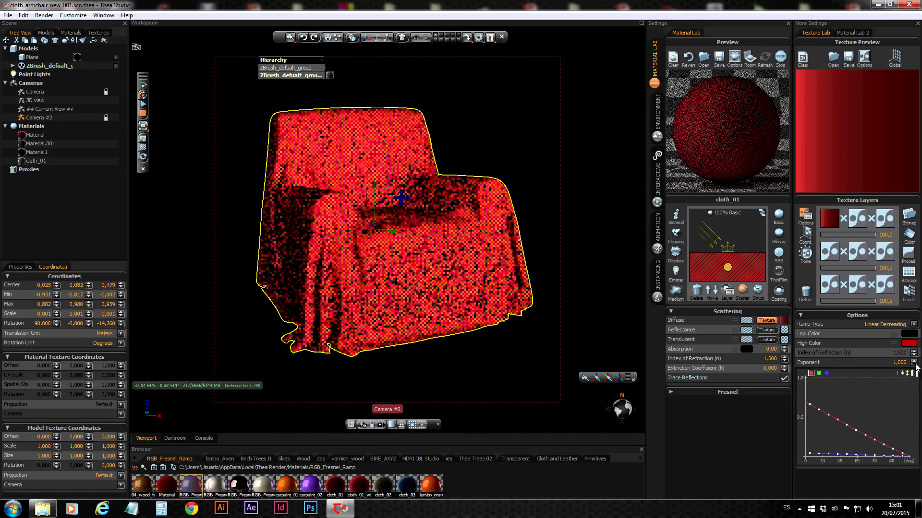
pyautogui.click(914, 364)
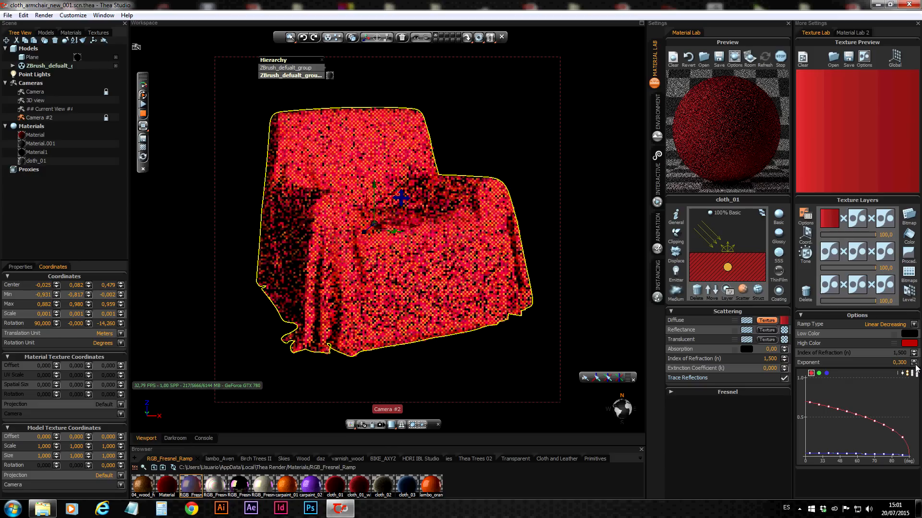
pyautogui.click(915, 364)
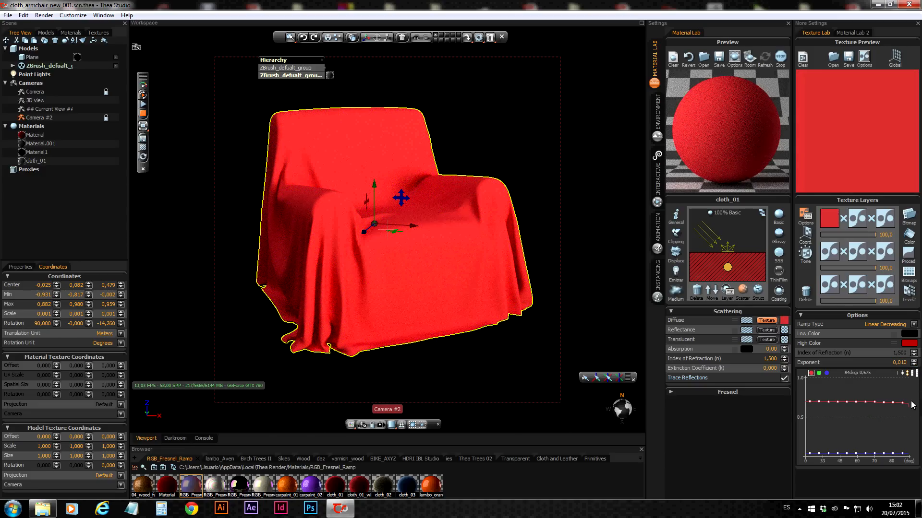
# Set the ramp's exponent to 1 and change the ramp type to Gray Curve
pyautogui.click(891, 361)
pyautogui.write('1')
pyautogui.press('Return')
pyautogui.click(914, 325)
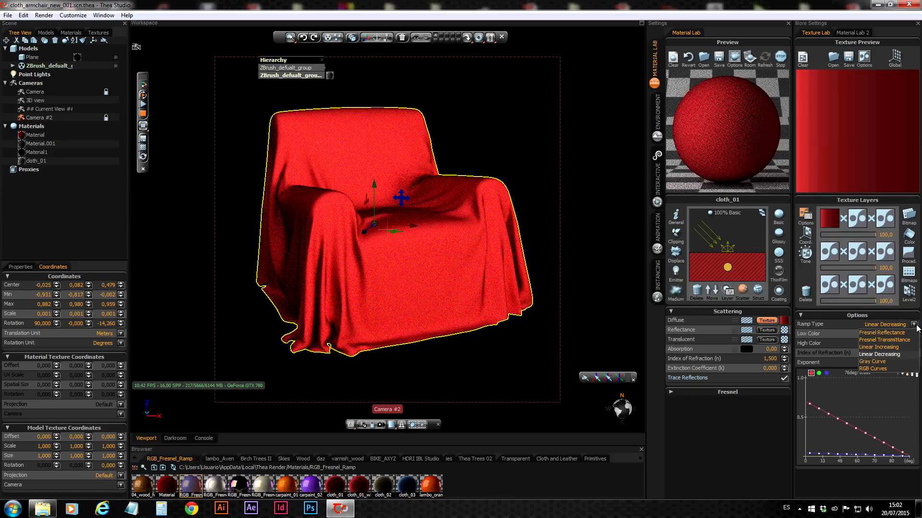
pyautogui.click(888, 362)
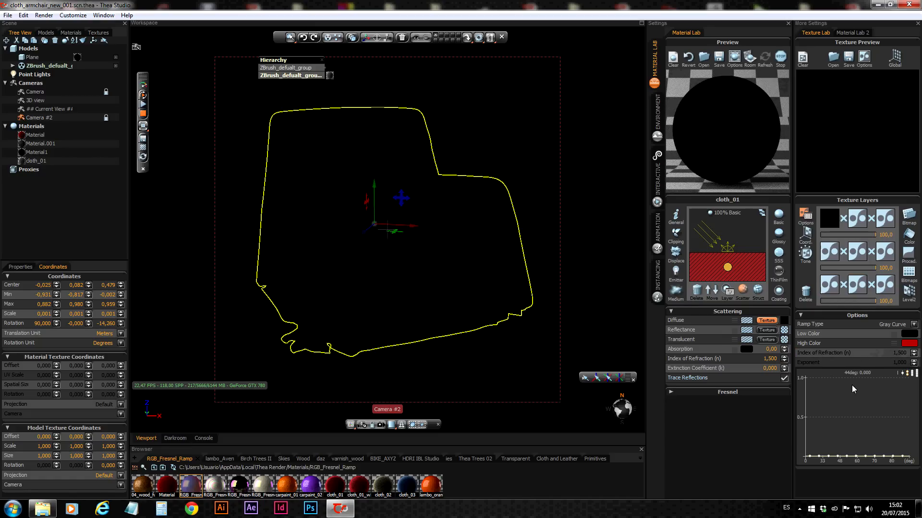
# Draw the gray curve freehand, change its control-point density, and reshape it into a smooth S rising from near 0 to about 1.0
pyautogui.moveTo(809, 447); pyautogui.dragTo(913, 403)
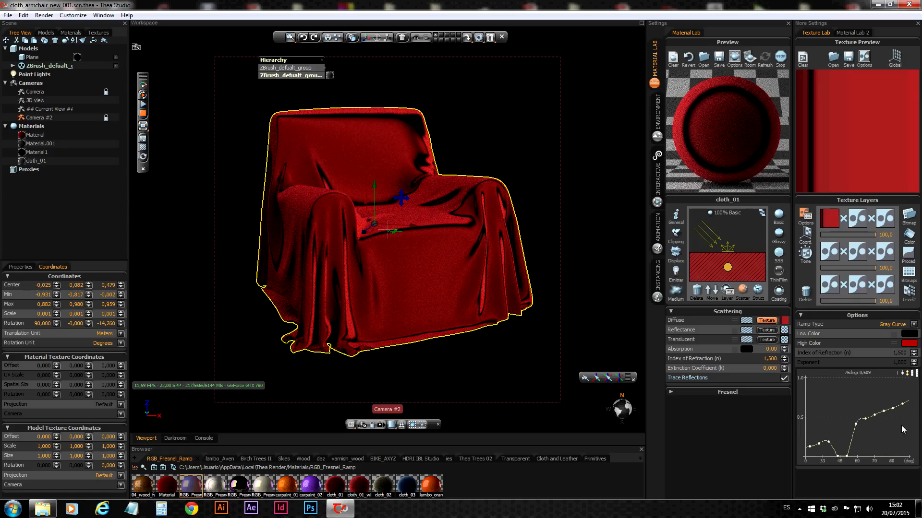
pyautogui.click(917, 374)
pyautogui.click(902, 375)
pyautogui.moveTo(912, 383)
pyautogui.mouseDown()
pyautogui.moveTo(867, 399)
pyautogui.moveTo(814, 449)
pyautogui.moveTo(832, 444)
pyautogui.mouseUp()
pyautogui.moveTo(889, 393)
pyautogui.mouseDown()
pyautogui.moveTo(889, 380)
pyautogui.moveTo(907, 380)
pyautogui.mouseUp()
pyautogui.moveTo(851, 431)
pyautogui.mouseDown()
pyautogui.moveTo(834, 451)
pyautogui.moveTo(814, 455)
pyautogui.mouseUp()
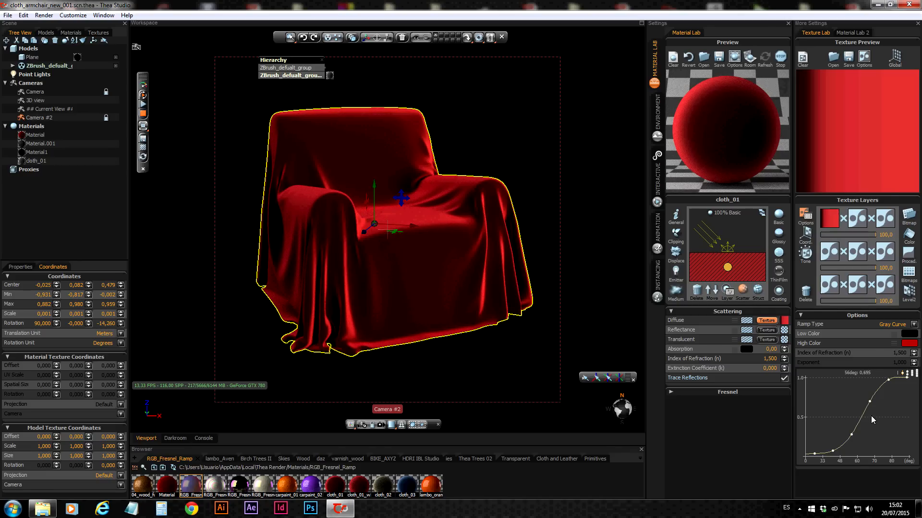
# Change the ramp type to RGB Curves and draw a red curve that rises earlier than the blue one
pyautogui.click(914, 325)
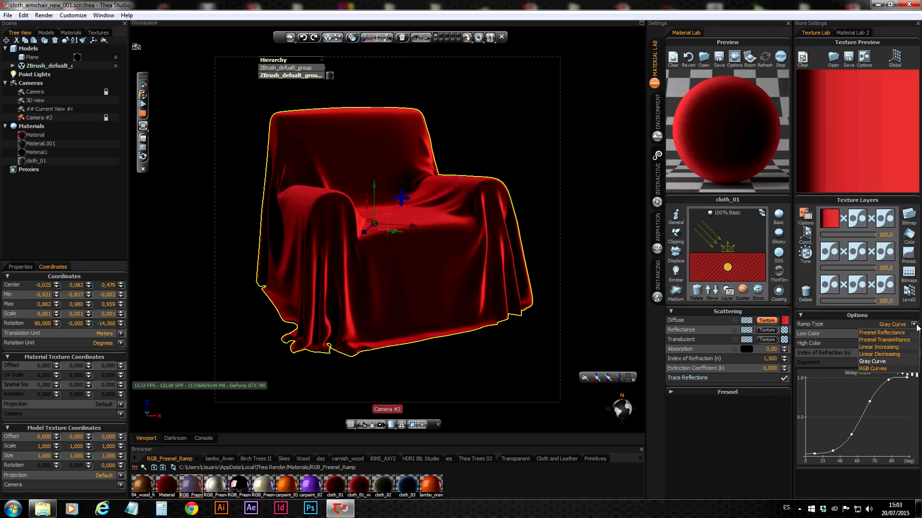
pyautogui.click(869, 370)
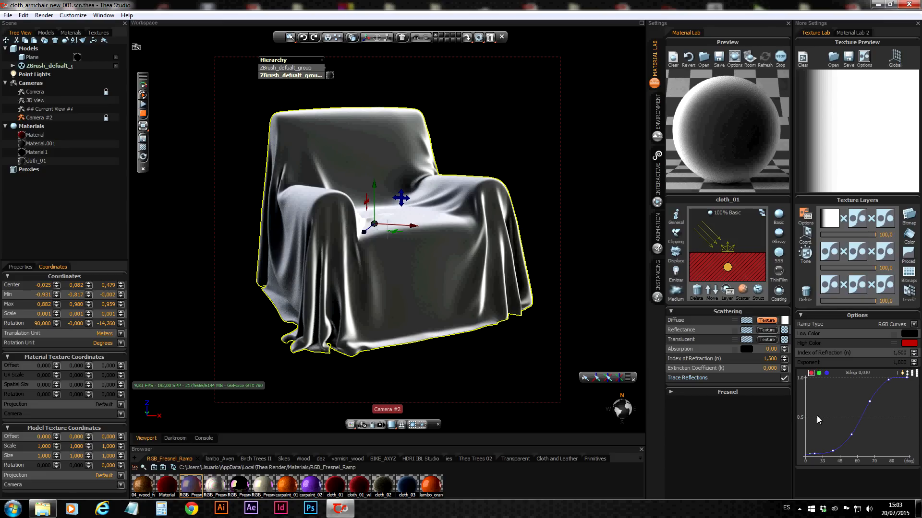
pyautogui.moveTo(806, 448)
pyautogui.mouseDown()
pyautogui.moveTo(835, 436)
pyautogui.moveTo(890, 382)
pyautogui.mouseUp()
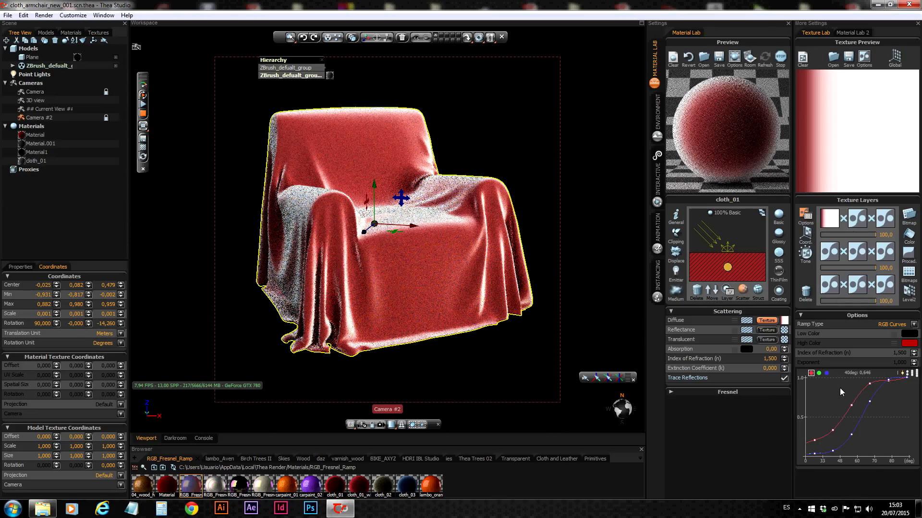
# Draw a green curve rising gently to about 0.55 and a blue curve with a single peak near 70 degrees
pyautogui.click(819, 373)
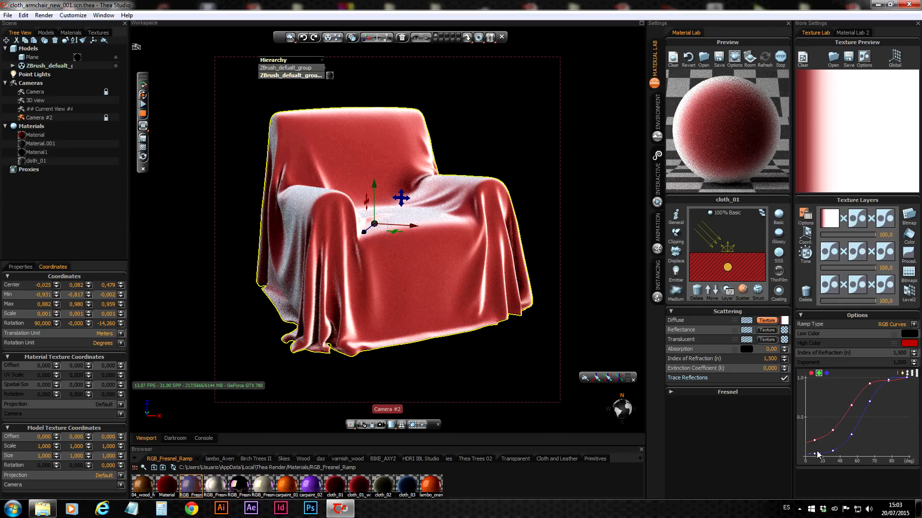
pyautogui.moveTo(809, 453); pyautogui.dragTo(827, 450)
pyautogui.moveTo(873, 441); pyautogui.dragTo(917, 411)
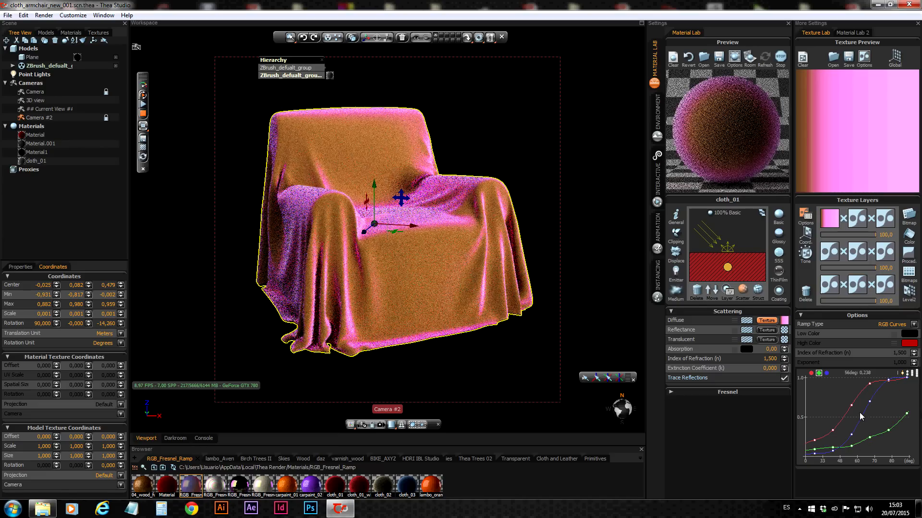
pyautogui.click(826, 373)
pyautogui.moveTo(808, 458); pyautogui.dragTo(912, 450)
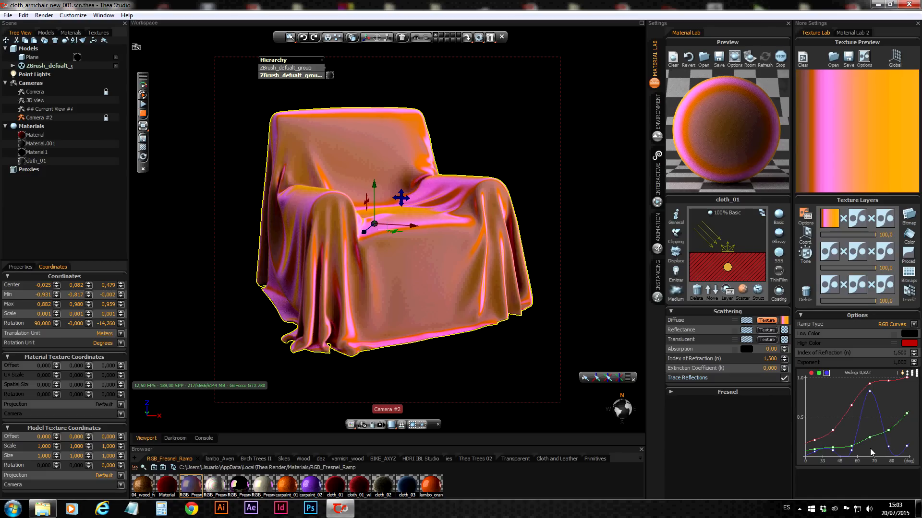
# Return the ramp type to Gray Curve and reshape the curve into a smooth S that stays low until about 45 degrees
pyautogui.click(914, 325)
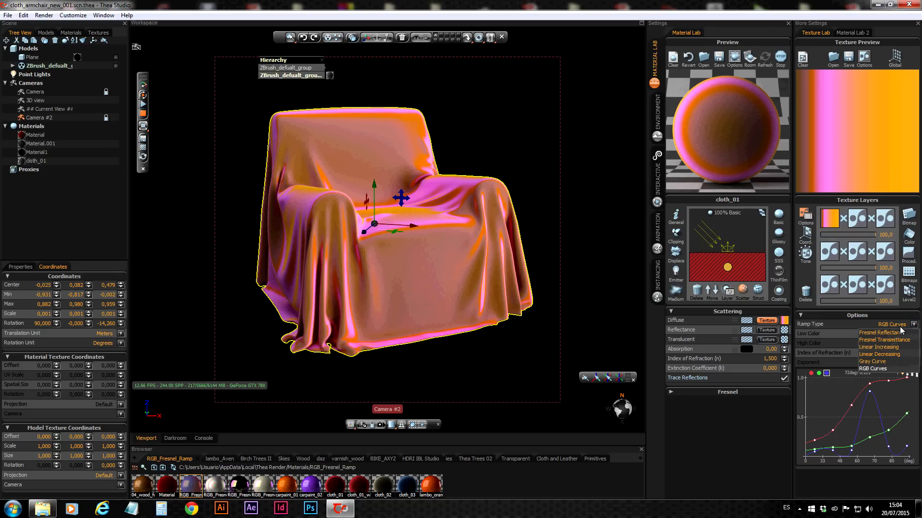
pyautogui.click(884, 363)
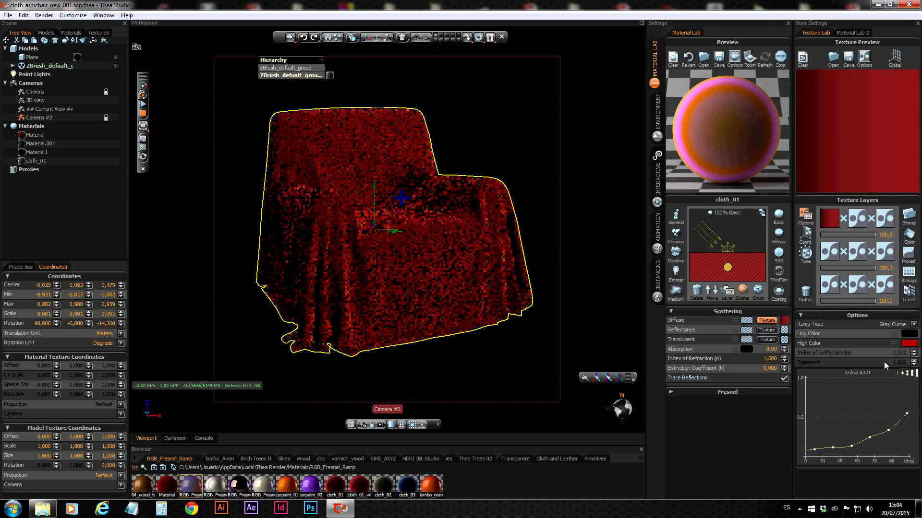
pyautogui.click(916, 373)
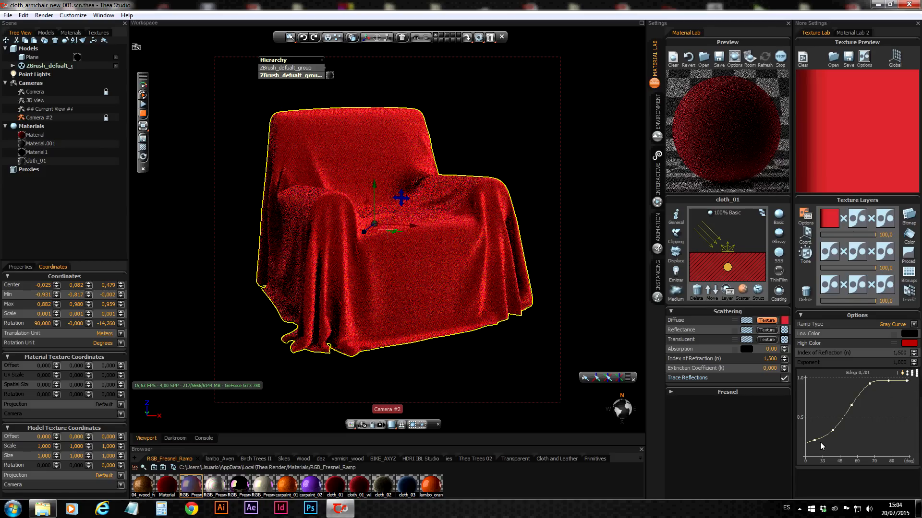
pyautogui.moveTo(814, 442)
pyautogui.mouseDown()
pyautogui.moveTo(814, 451)
pyautogui.moveTo(834, 442)
pyautogui.moveTo(813, 452)
pyautogui.mouseUp()
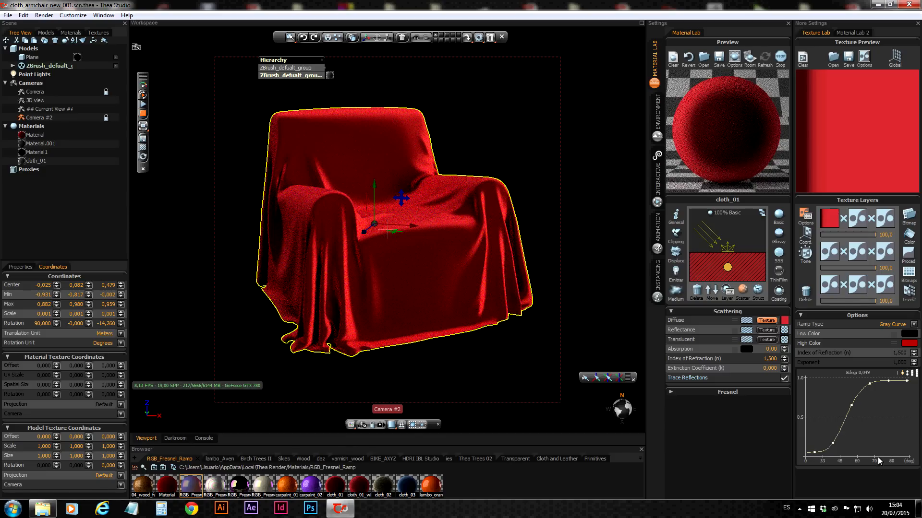
pyautogui.moveTo(869, 384); pyautogui.dragTo(857, 427)
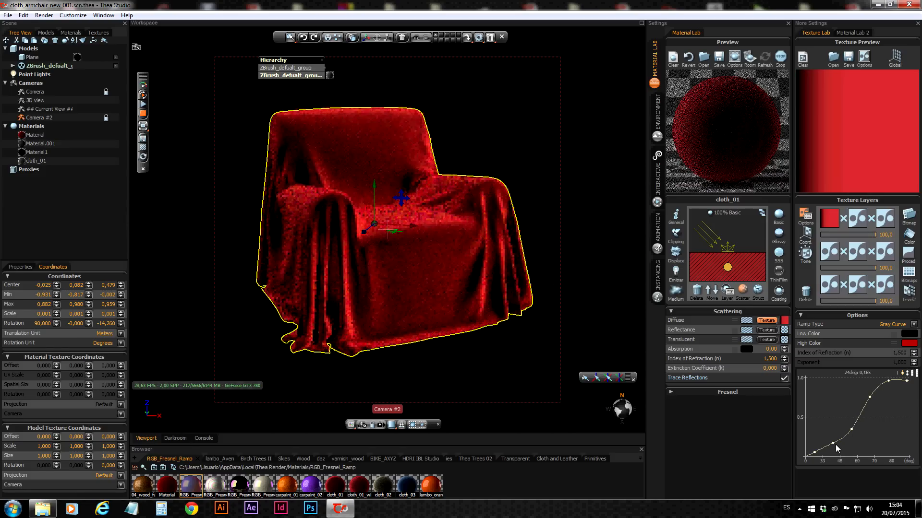
pyautogui.moveTo(834, 446); pyautogui.dragTo(834, 452)
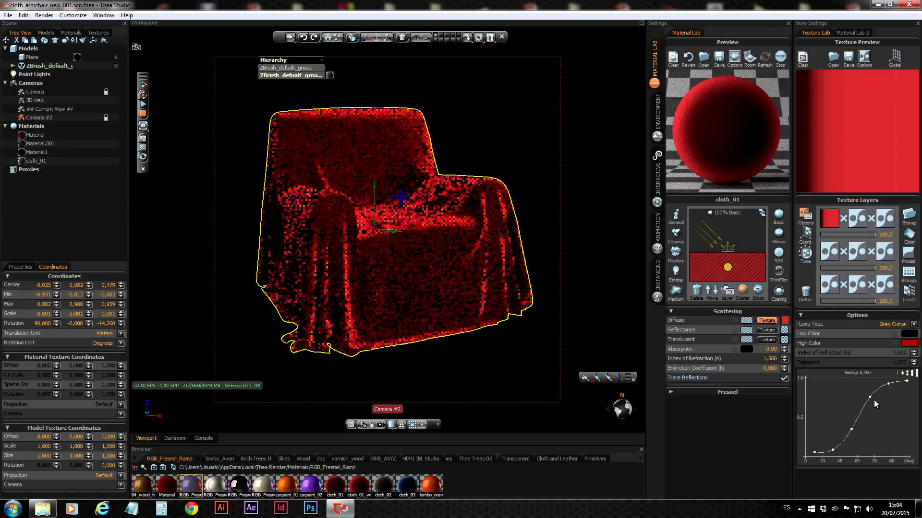
pyautogui.moveTo(872, 401); pyautogui.dragTo(853, 438)
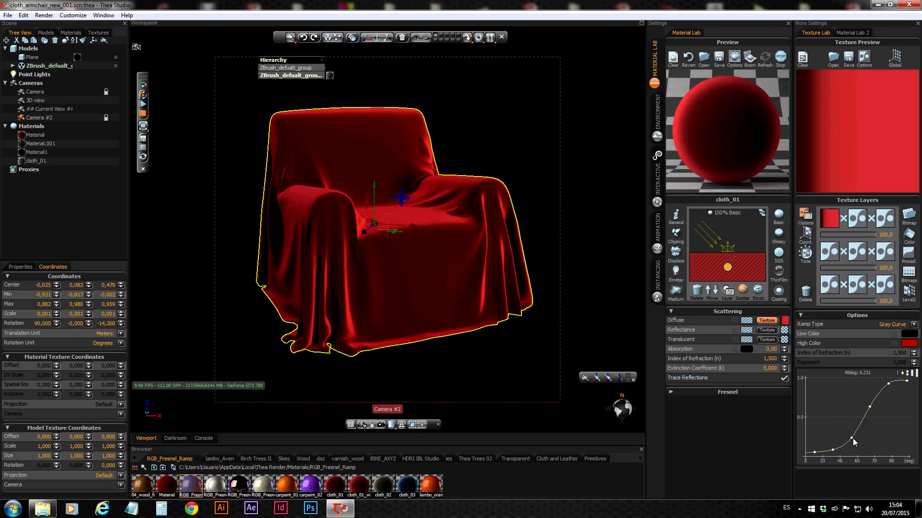
# Set the high color of the armchair cloth's gray-curve ramp to white and reselect the ramp texture layer
pyautogui.click(907, 343)
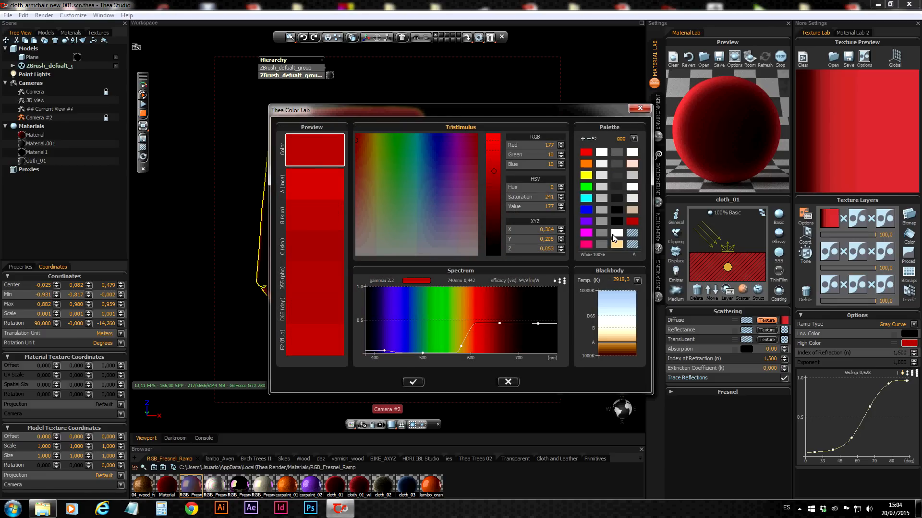
pyautogui.click(615, 234)
pyautogui.click(412, 383)
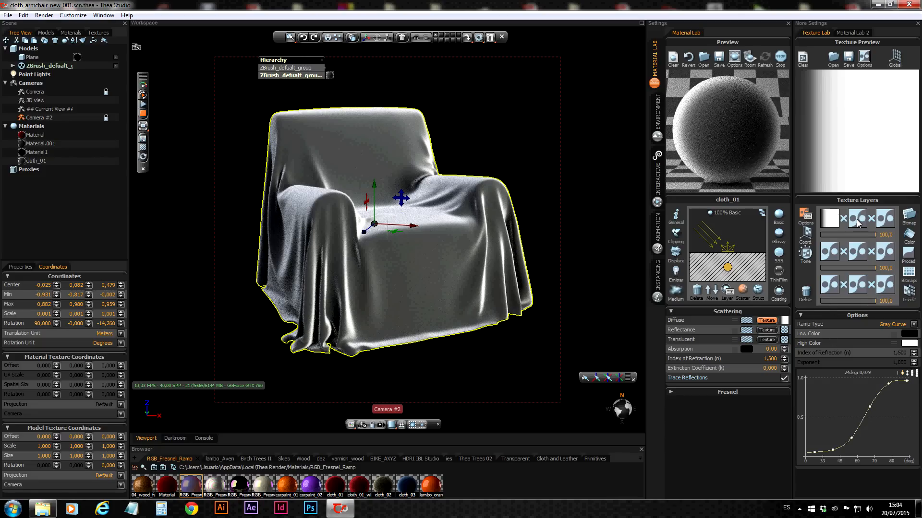
pyautogui.click(831, 221)
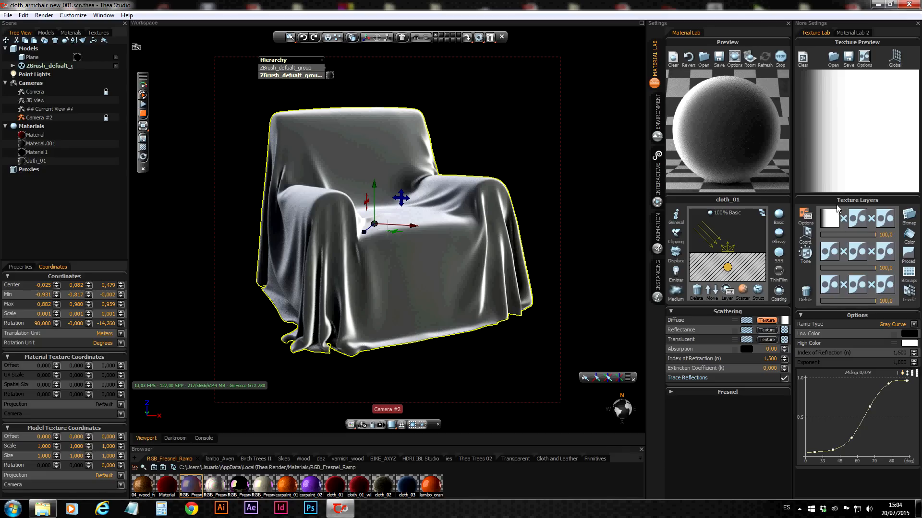
# Replace the armchair's material with the cloth_02 preset and display the ramp curve in its diffuse texture
pyautogui.moveTo(384, 488); pyautogui.dragTo(721, 138)
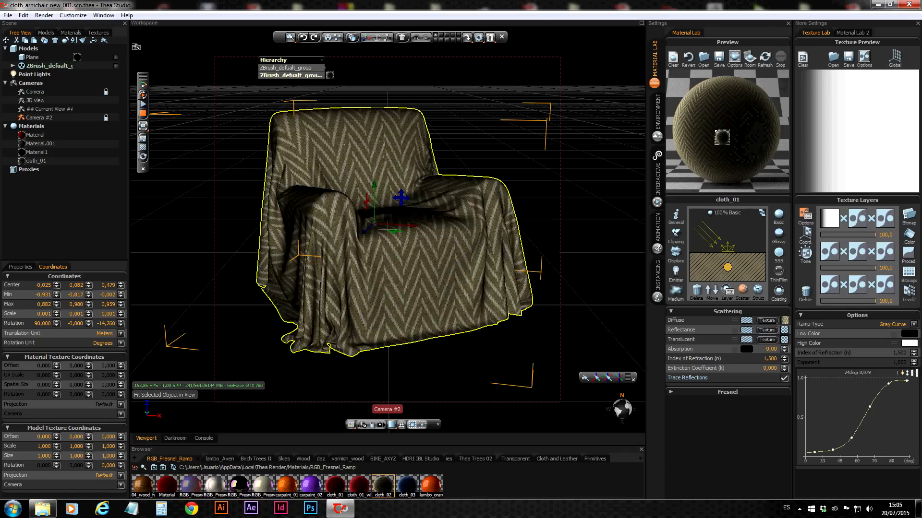
pyautogui.click(766, 321)
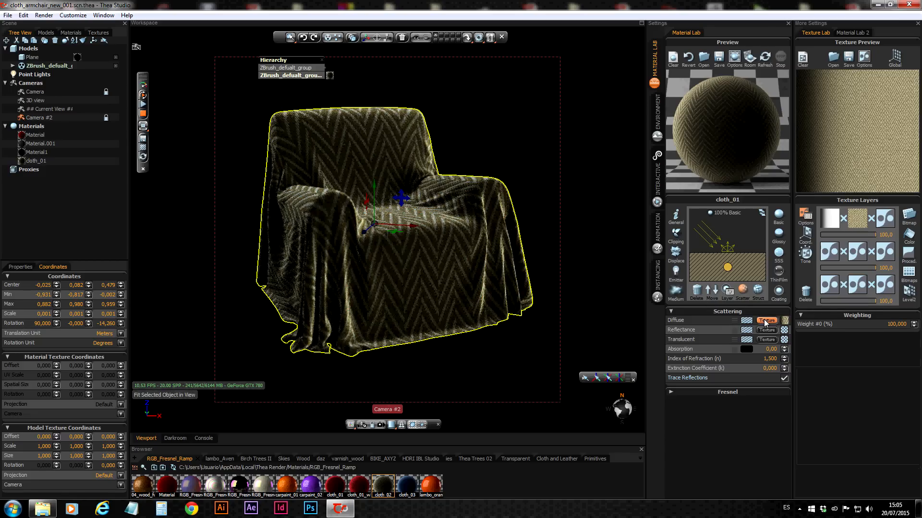
pyautogui.click(834, 221)
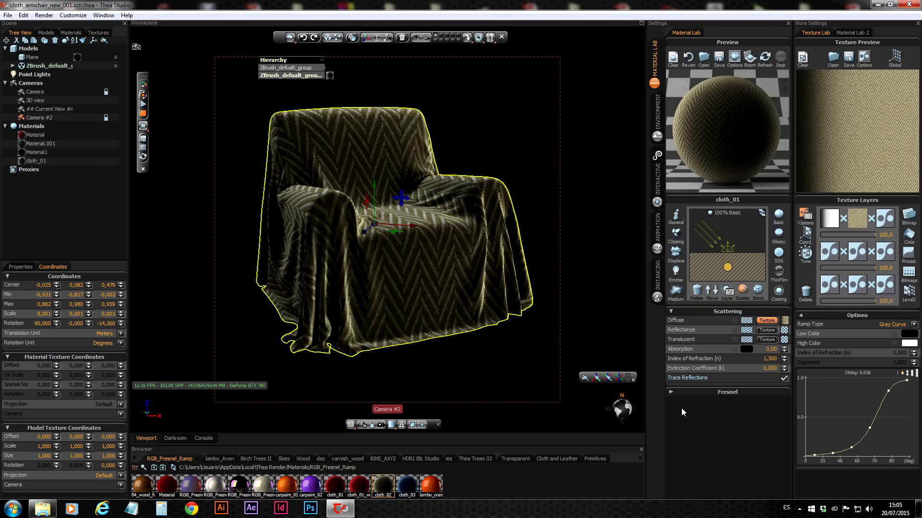
# Replace the armchair's material with the cloth_03 preset and display the ramp curve in its diffuse texture
pyautogui.moveTo(405, 487); pyautogui.dragTo(737, 149)
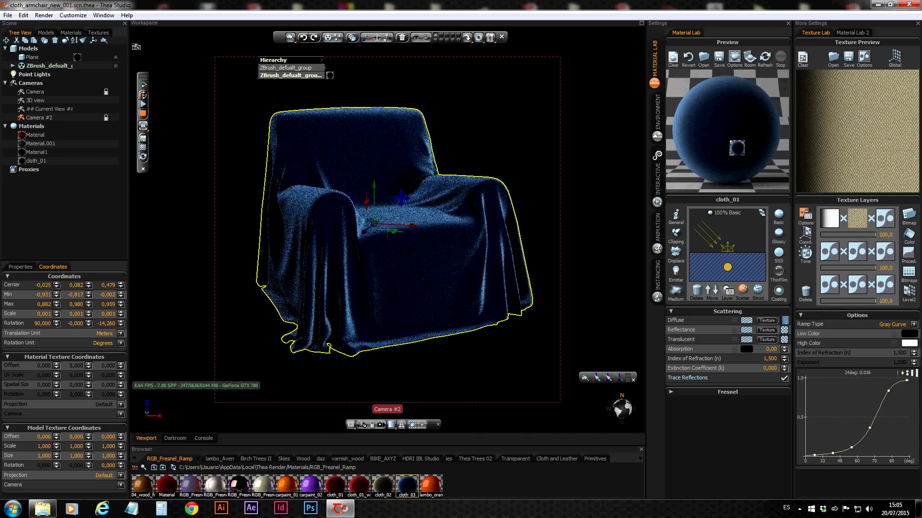
pyautogui.click(766, 321)
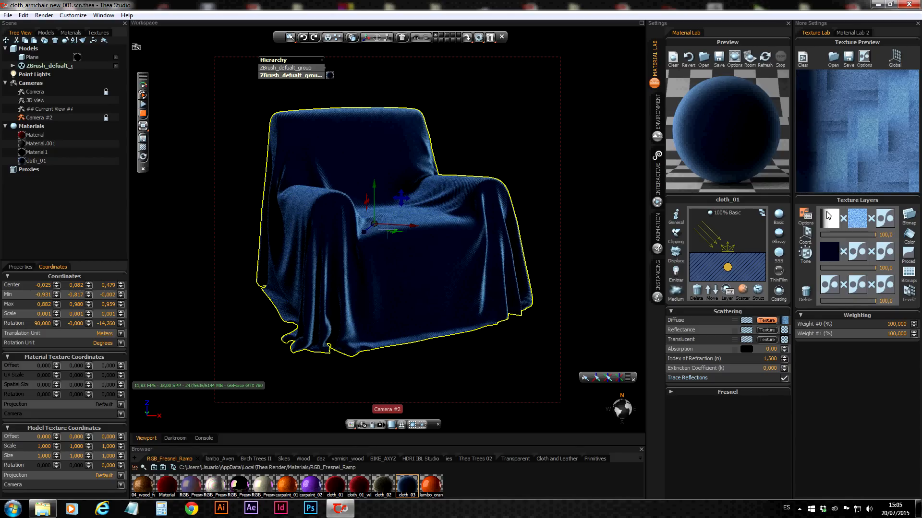
pyautogui.click(827, 214)
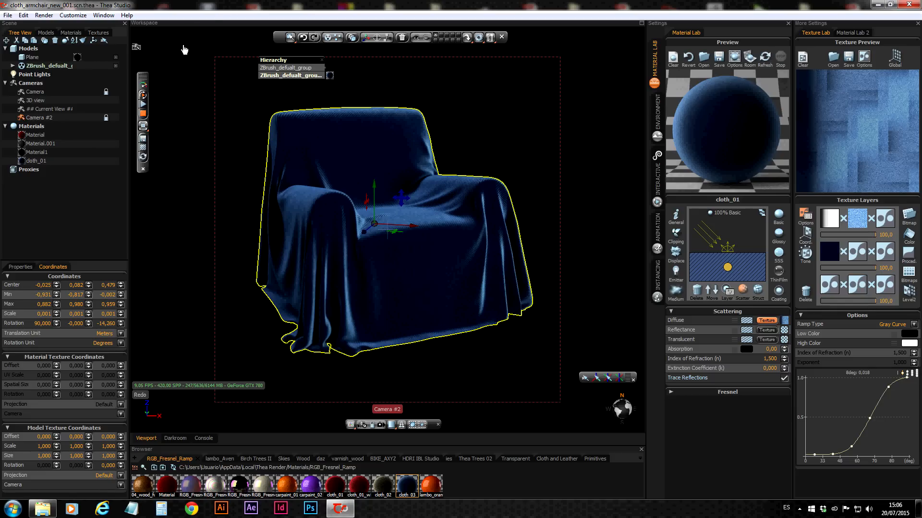
# Stop the interactive render and open the recent scene AdvancedMaterialSimulation.scn.thea
pyautogui.click(142, 113)
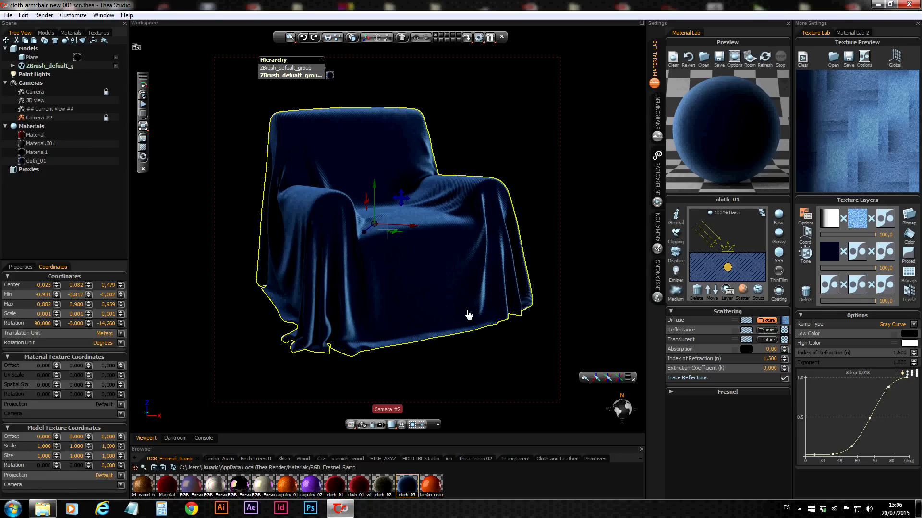
pyautogui.click(8, 15)
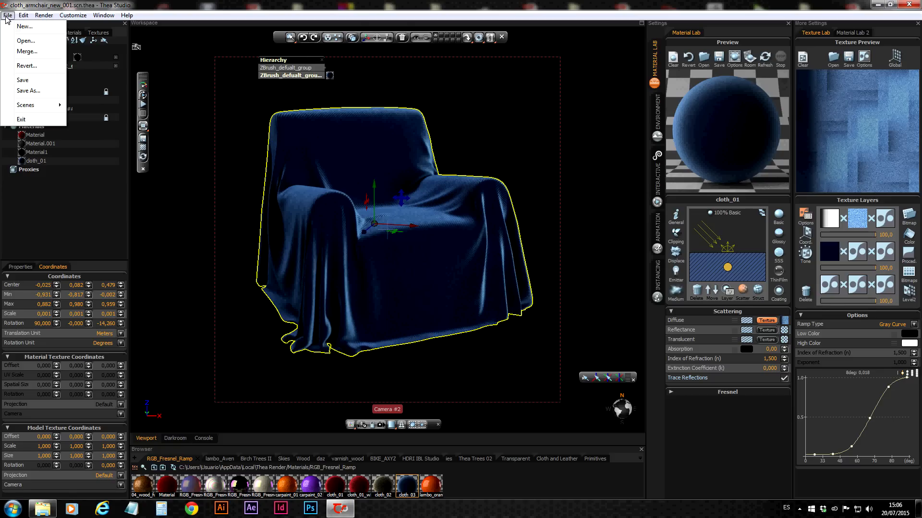
pyautogui.moveTo(29, 107)
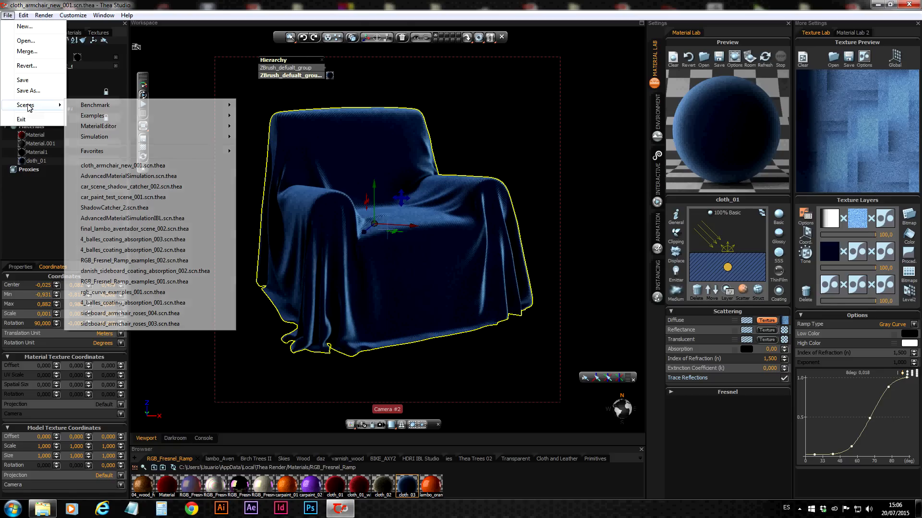
pyautogui.click(97, 176)
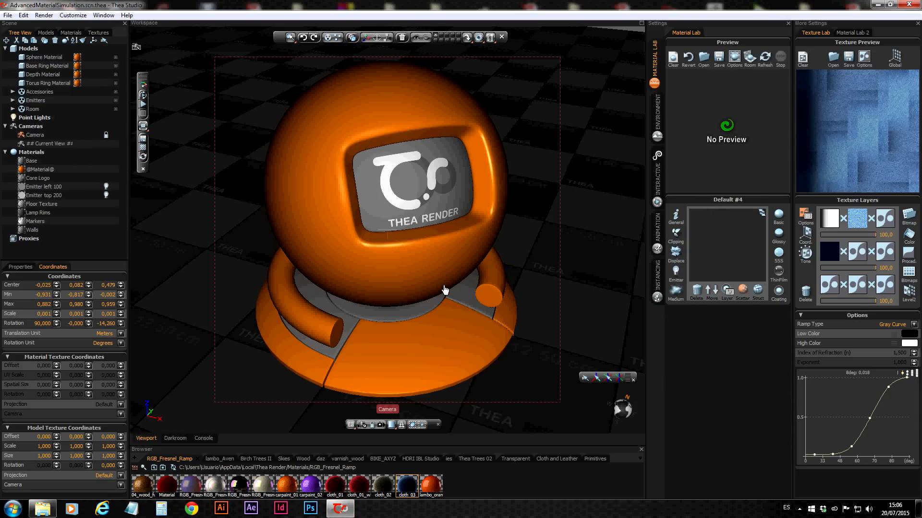
# Apply the cream RGB Fresnel preset to the large sphere's material and display the RGB curves of its reflectance texture
pyautogui.click(407, 267)
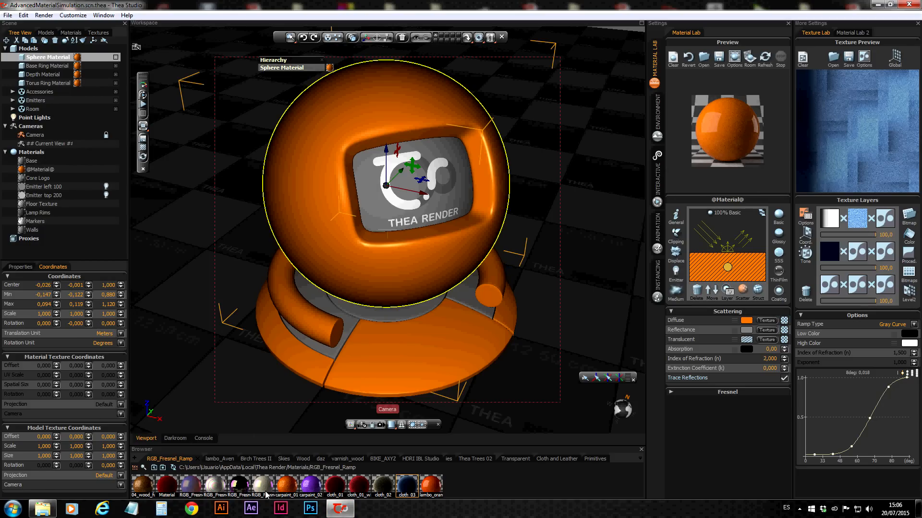
pyautogui.moveTo(263, 486); pyautogui.dragTo(728, 123)
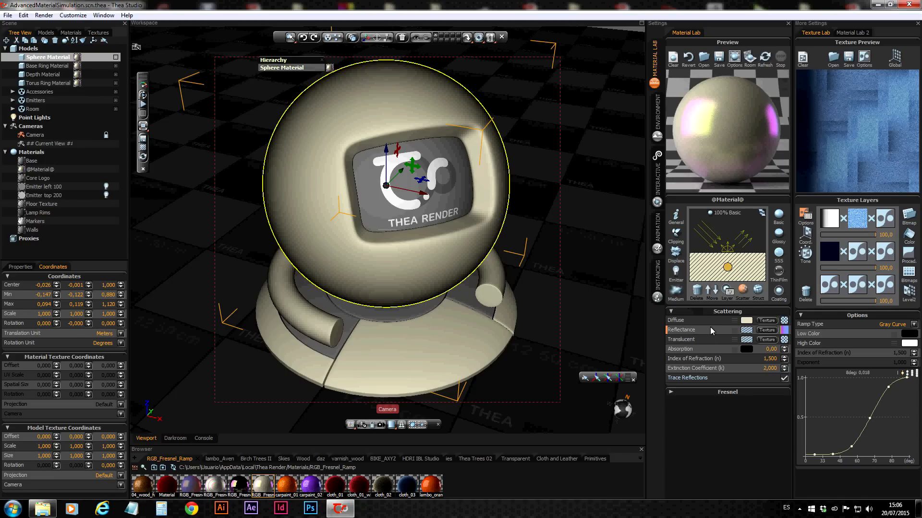
pyautogui.click(767, 330)
pyautogui.click(829, 217)
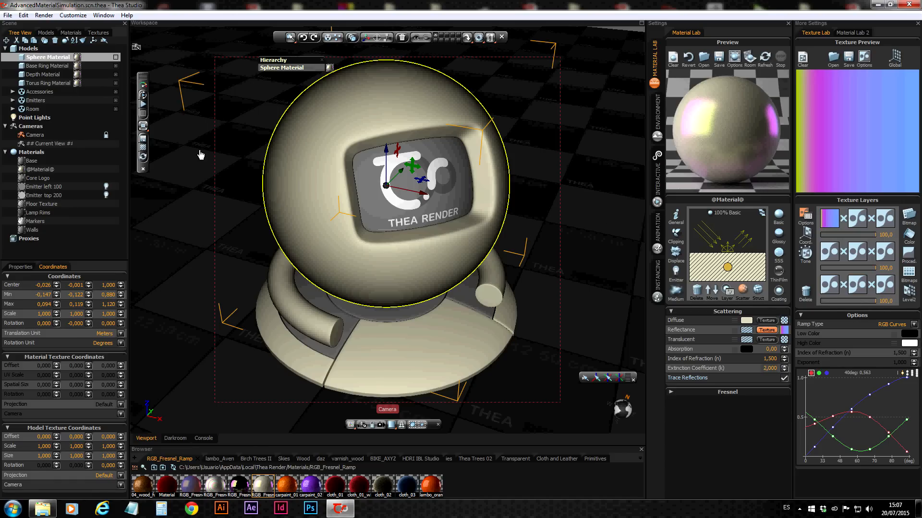
# Start the interactive render with nothing selected and set the cream material's roughness to 0%
pyautogui.click(144, 97)
pyautogui.click(585, 379)
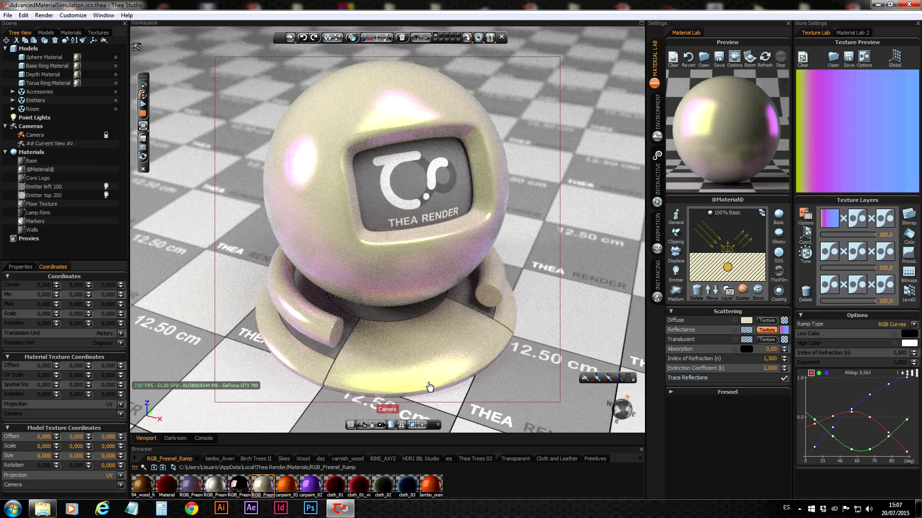
pyautogui.click(758, 289)
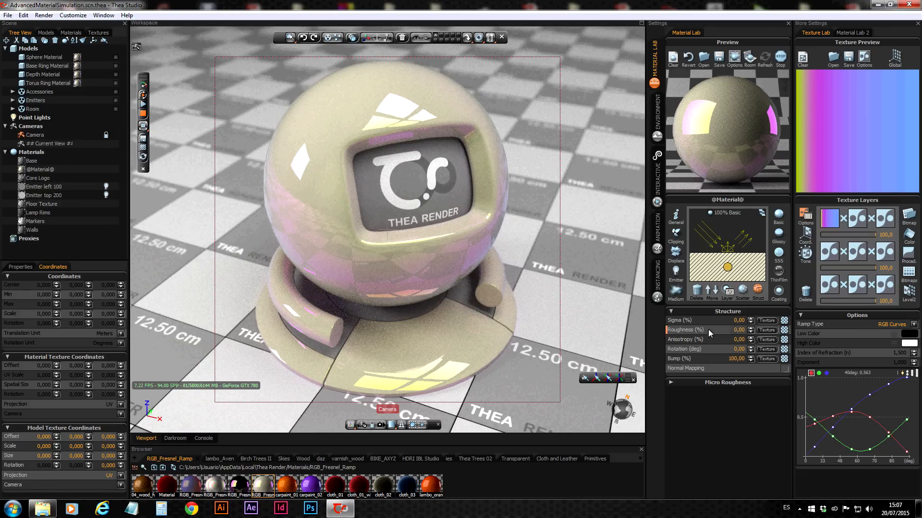
# Replace the sphere's material with the blue-purple RGB Fresnel preset and display its reflectance texture and the RGB curves of its translucent texture
pyautogui.moveTo(195, 489); pyautogui.dragTo(734, 132)
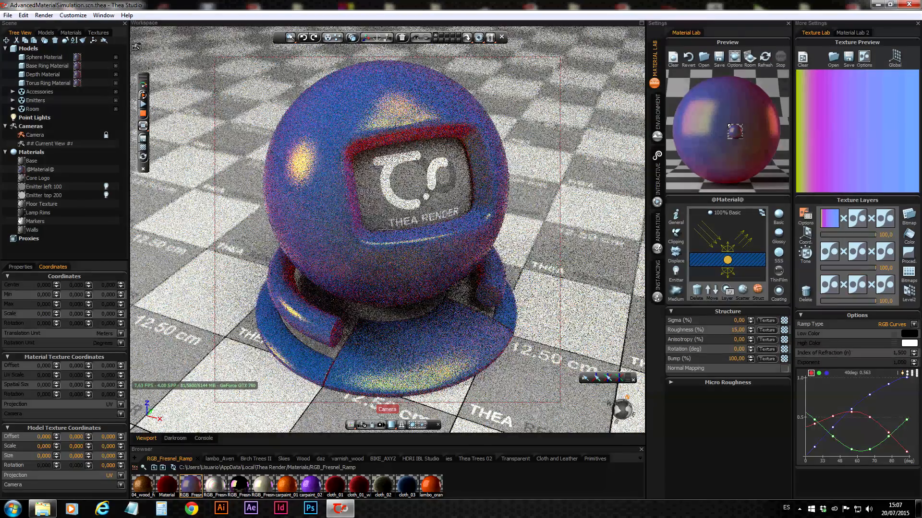
pyautogui.click(744, 289)
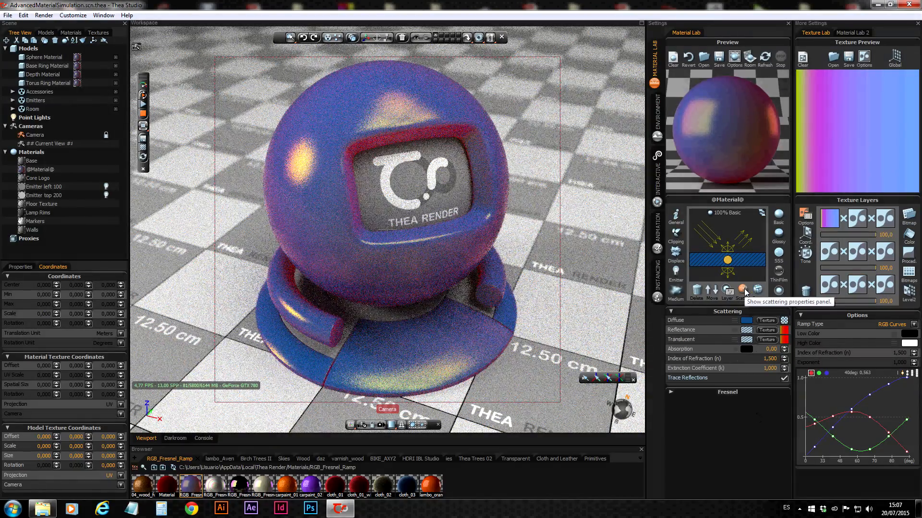
pyautogui.click(773, 333)
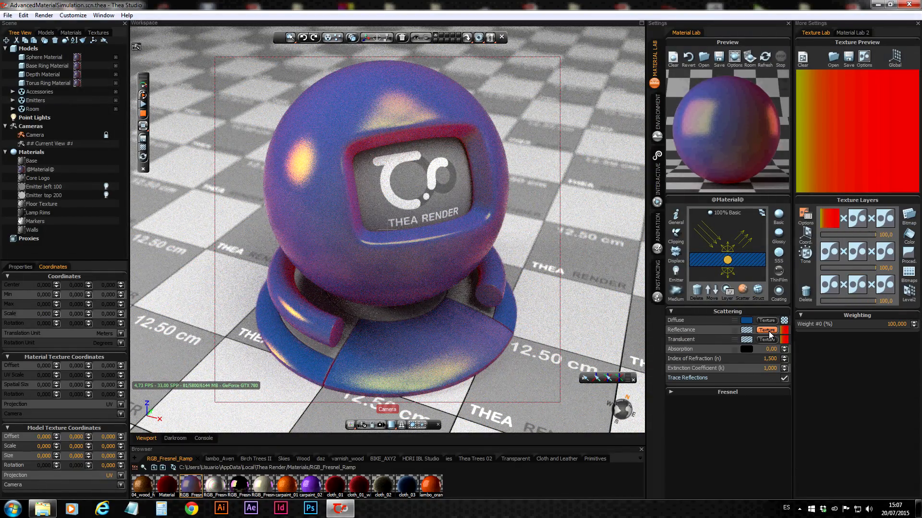
pyautogui.click(766, 340)
pyautogui.click(826, 217)
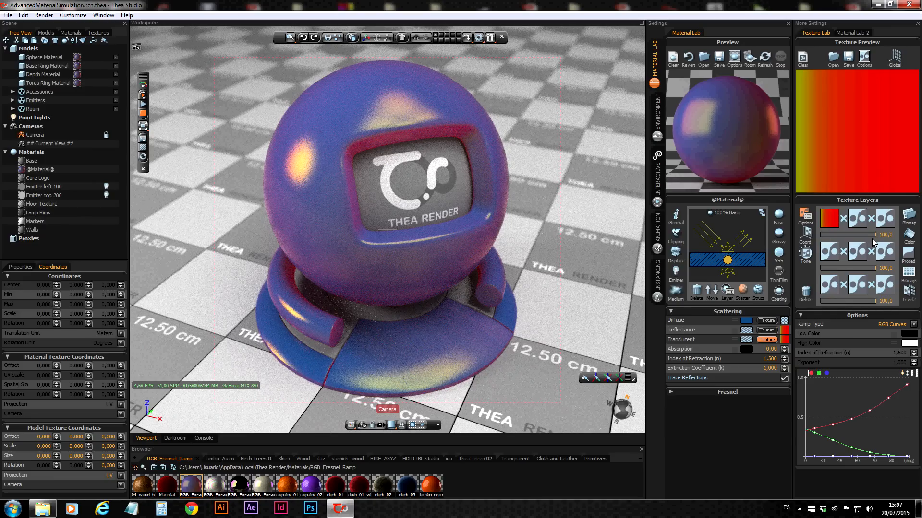